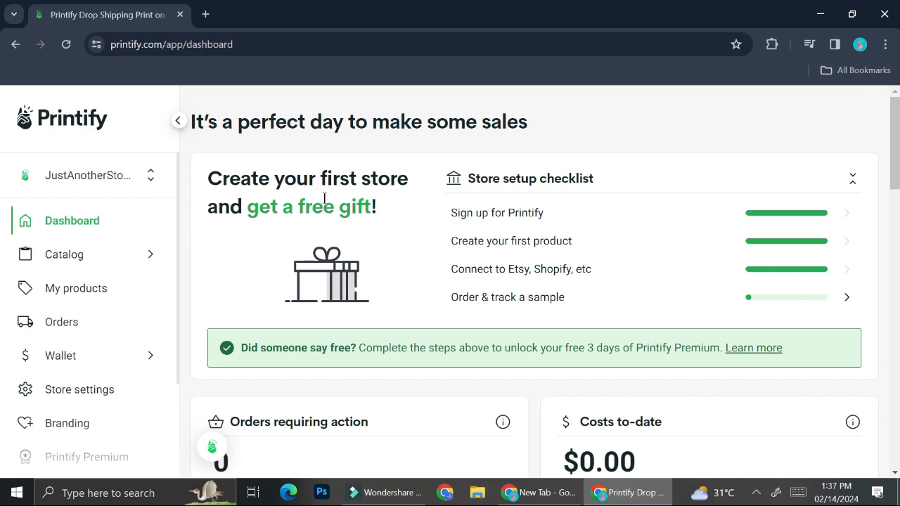
# Add a new store and connect it through the Etsy sales channel.
pyautogui.click(118, 175)
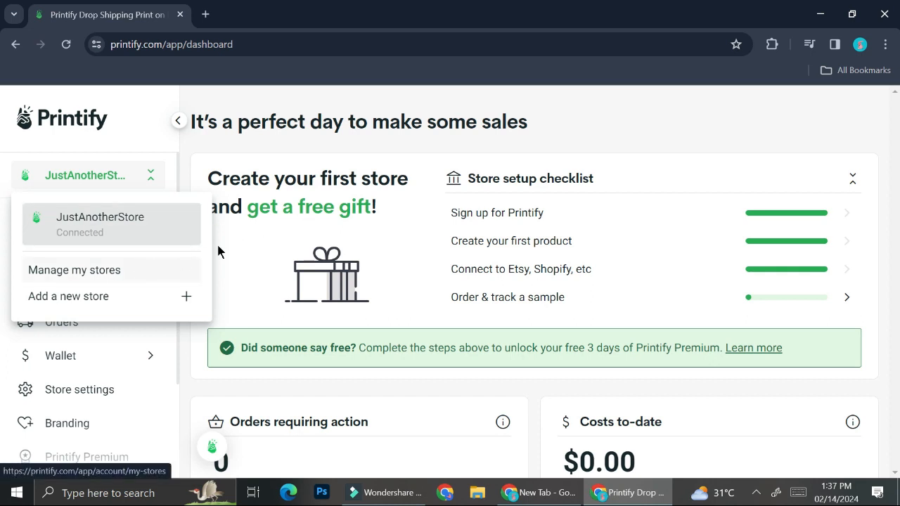
pyautogui.click(112, 298)
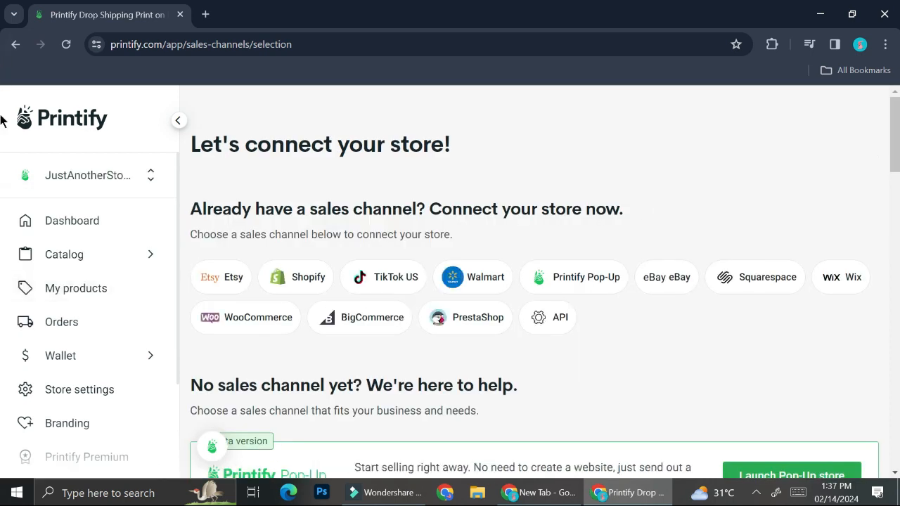
pyautogui.click(109, 175)
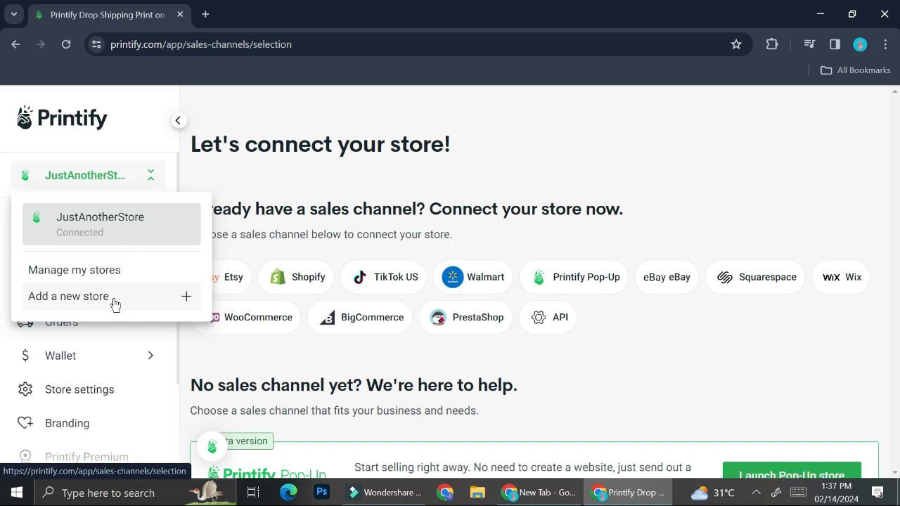
pyautogui.click(636, 354)
pyautogui.scroll(-1, 636, 354)
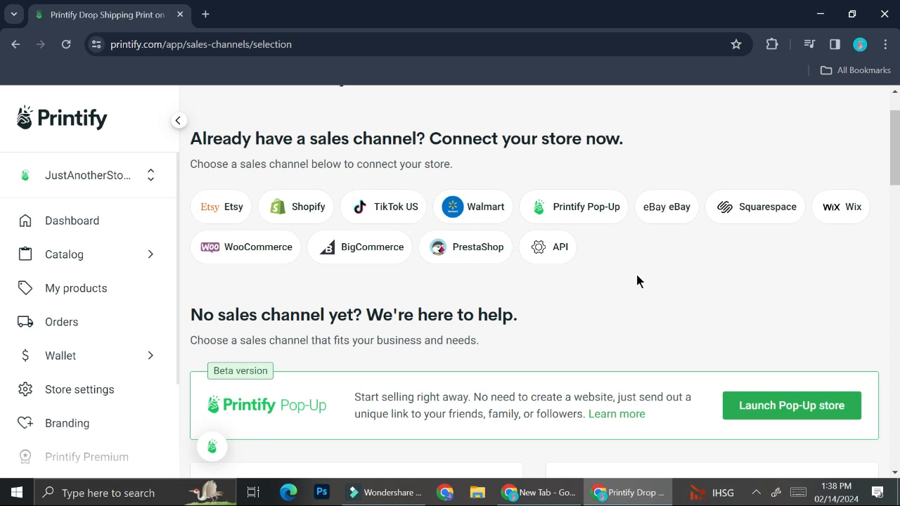
pyautogui.click(221, 207)
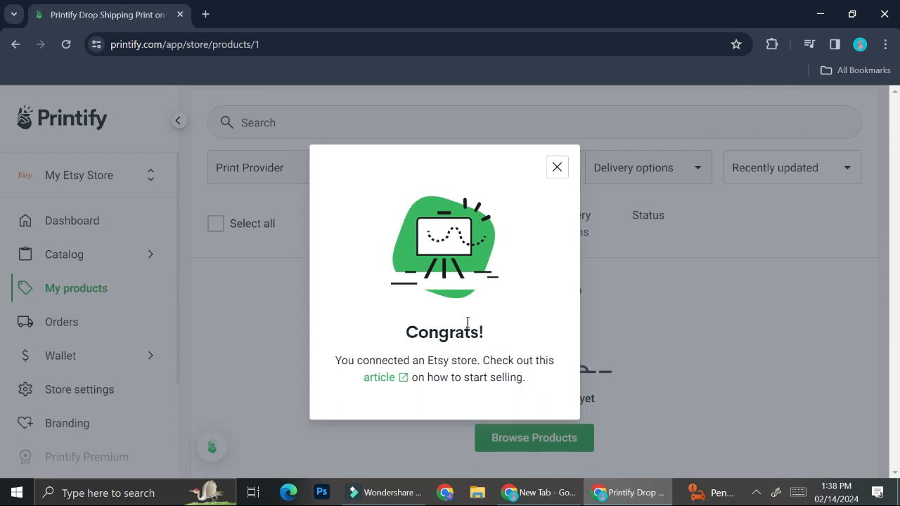
# Read the linked help article on how to start selling on Etsy, and close both it and the connection notice.
pyautogui.click(393, 380)
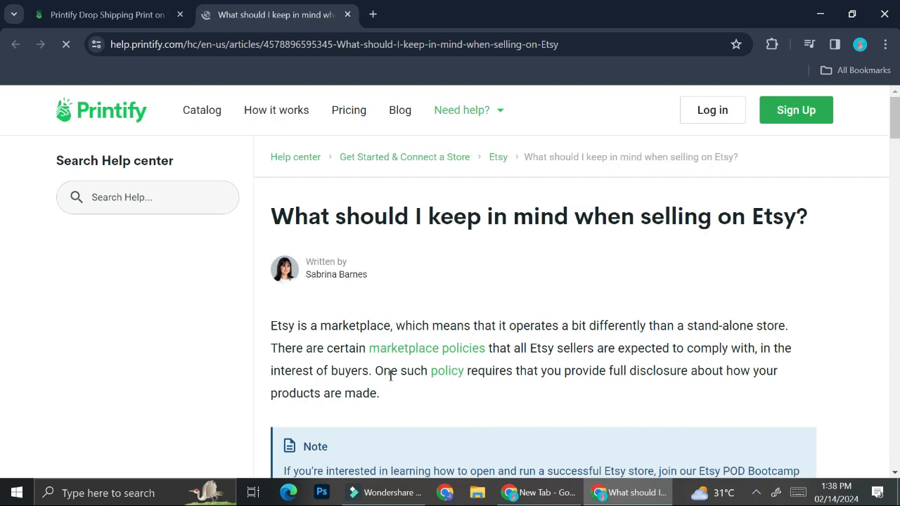
pyautogui.scroll(-5, 533, 274)
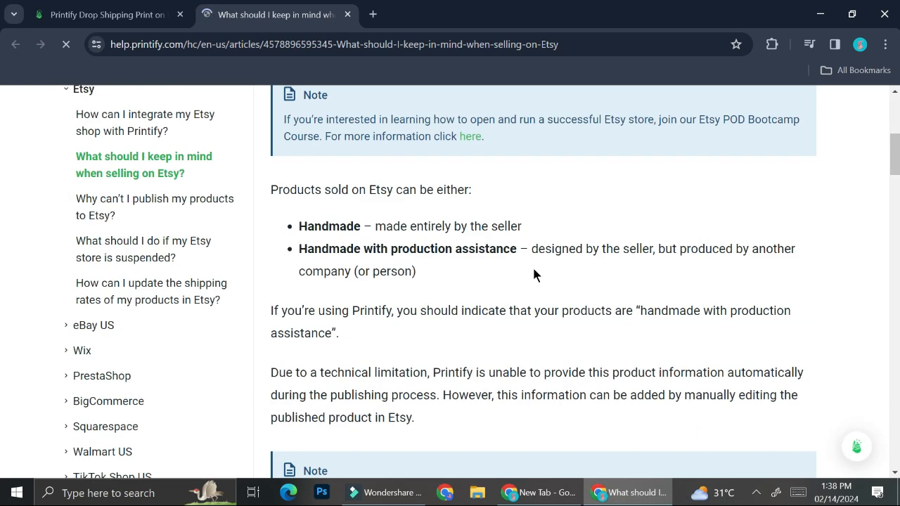
pyautogui.scroll(-5, 533, 273)
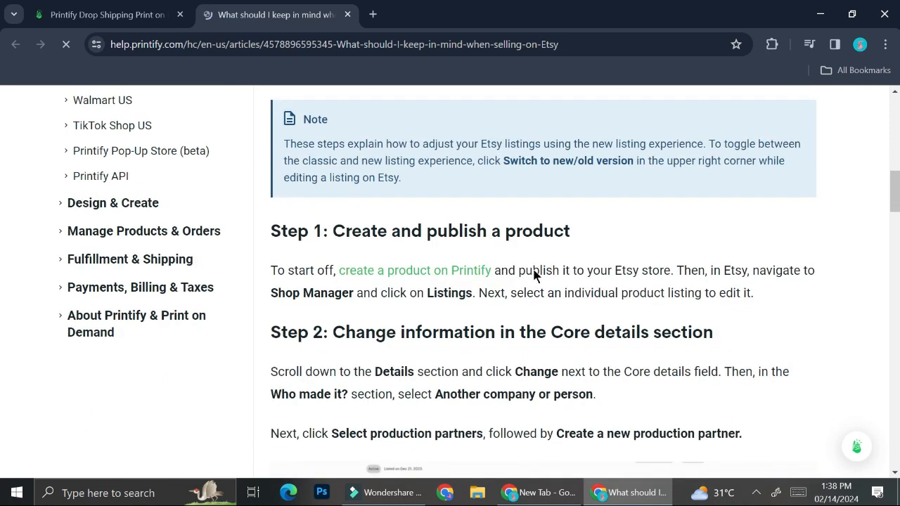
pyautogui.click(348, 14)
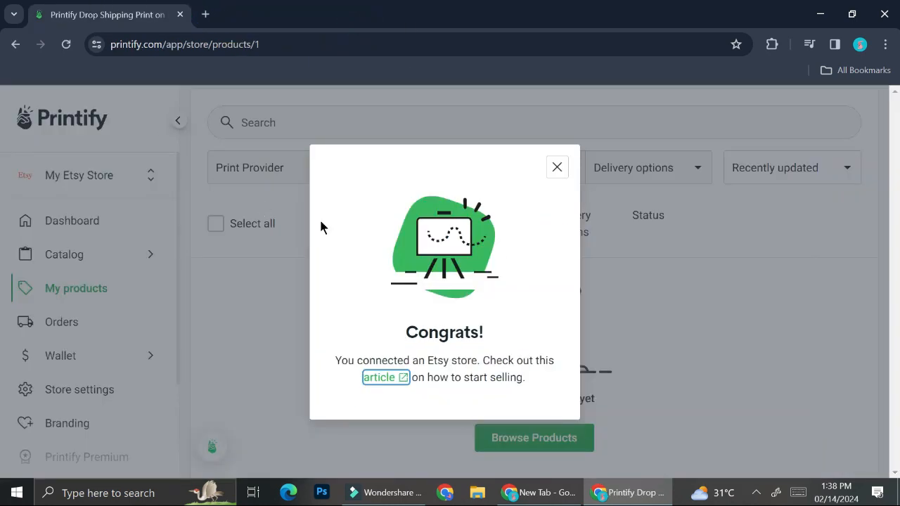
pyautogui.click(559, 168)
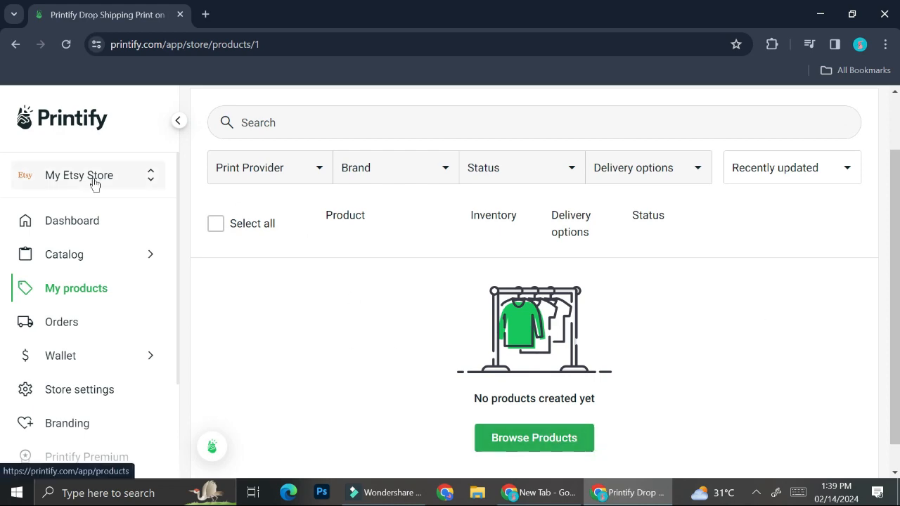
# Search the product catalog for "mug".
pyautogui.click(64, 255)
pyautogui.click(517, 124)
pyautogui.write('mug')
pyautogui.press('Return')
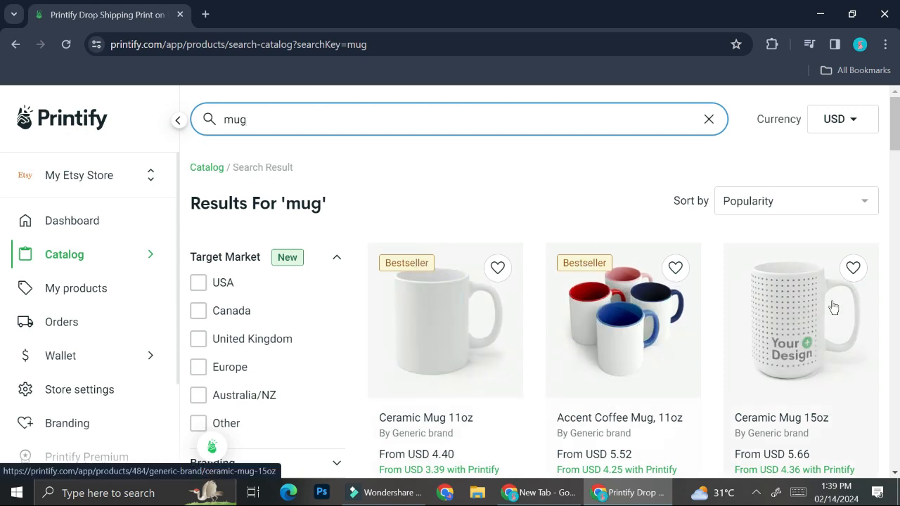
# Choose the Ceramic Mug 11oz and start designing it with District Photo as the print provider.
pyautogui.scroll(-1, 833, 306)
pyautogui.scroll(-4, 812, 248)
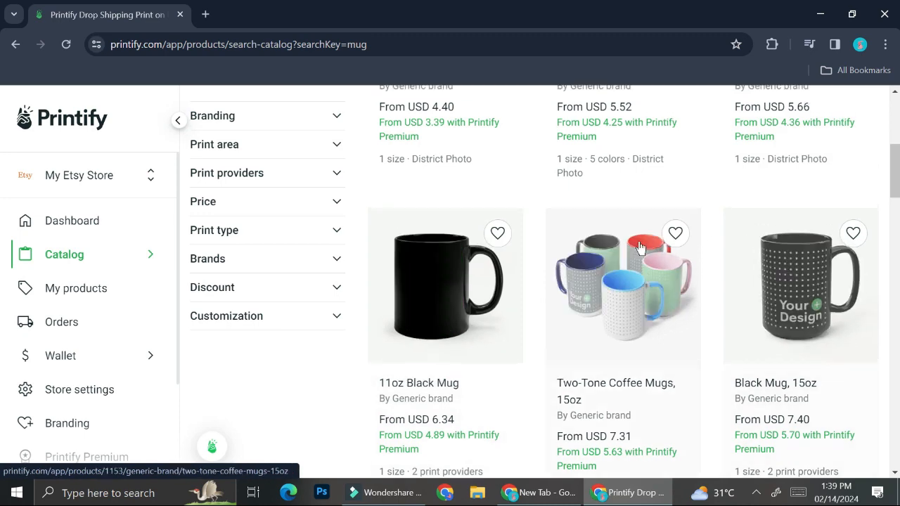
pyautogui.scroll(4, 504, 288)
pyautogui.click(438, 281)
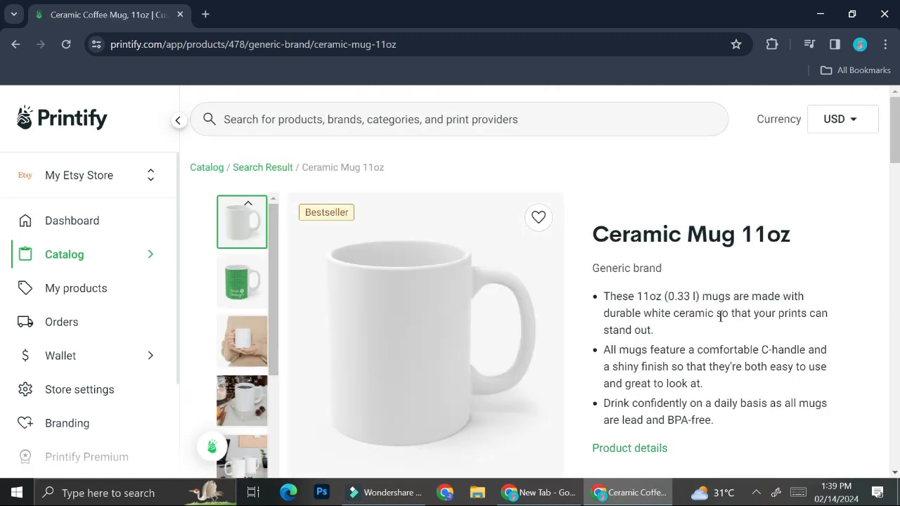
pyautogui.scroll(-3, 729, 307)
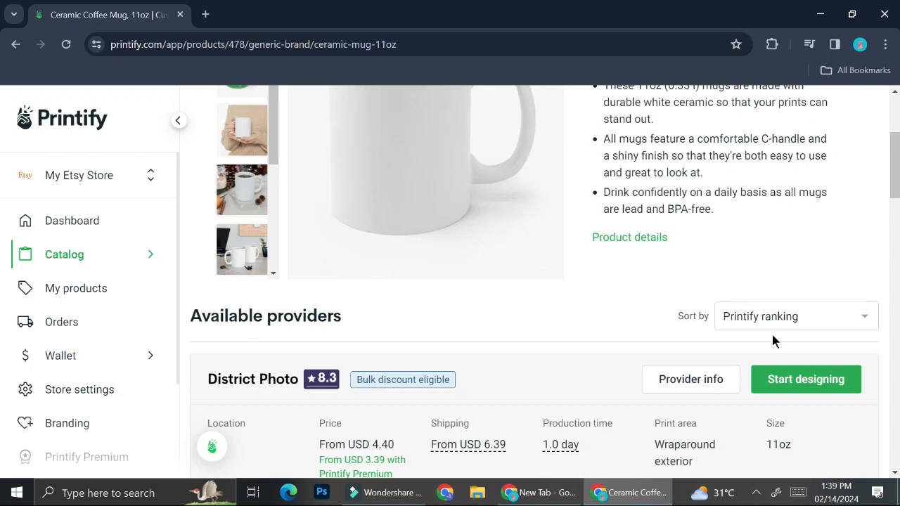
pyautogui.scroll(-1, 736, 331)
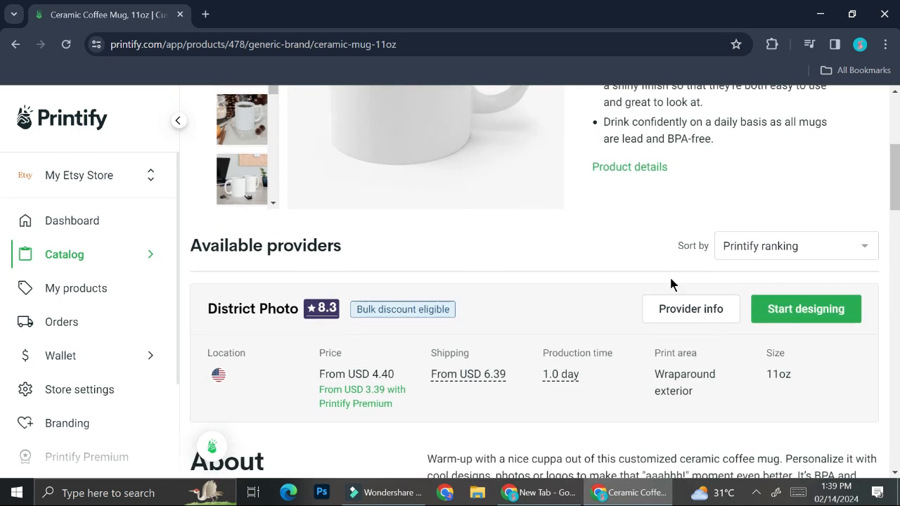
pyautogui.click(801, 309)
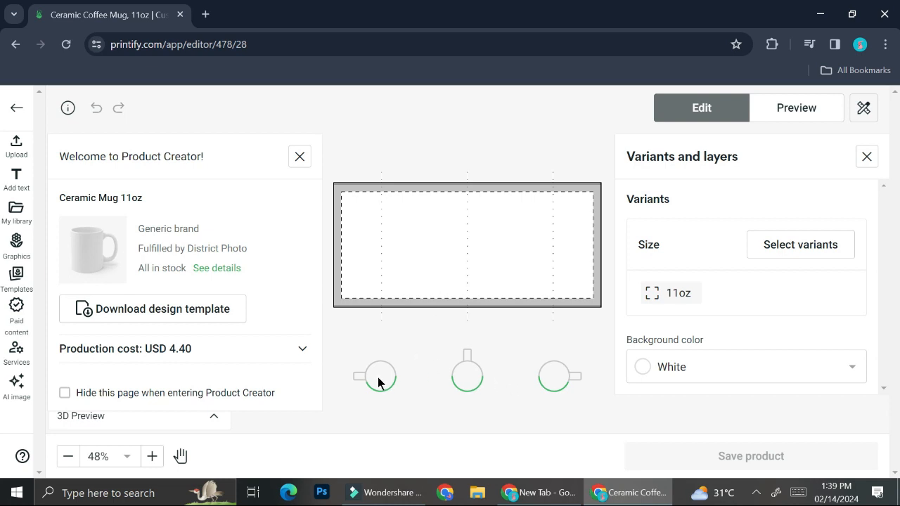
# Confirm the 11oz size as the product variant and dismiss the Product Creator welcome information.
pyautogui.click(768, 245)
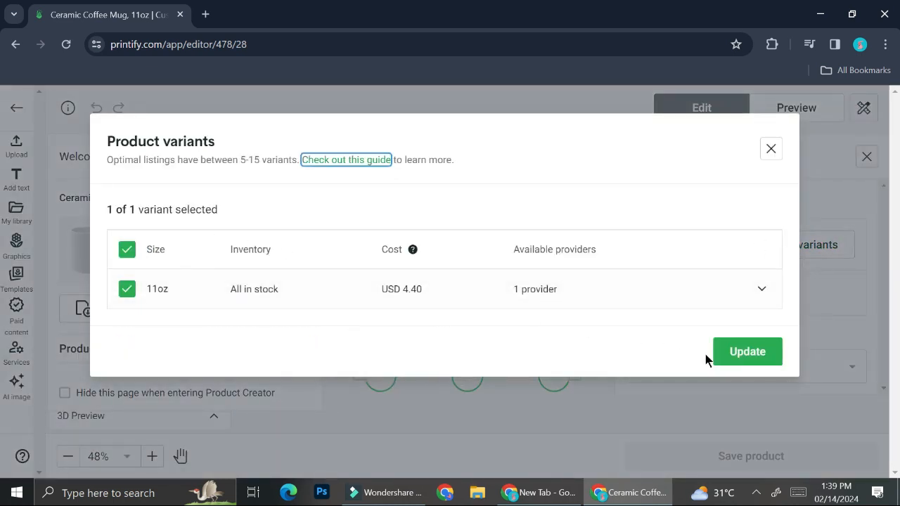
pyautogui.click(743, 357)
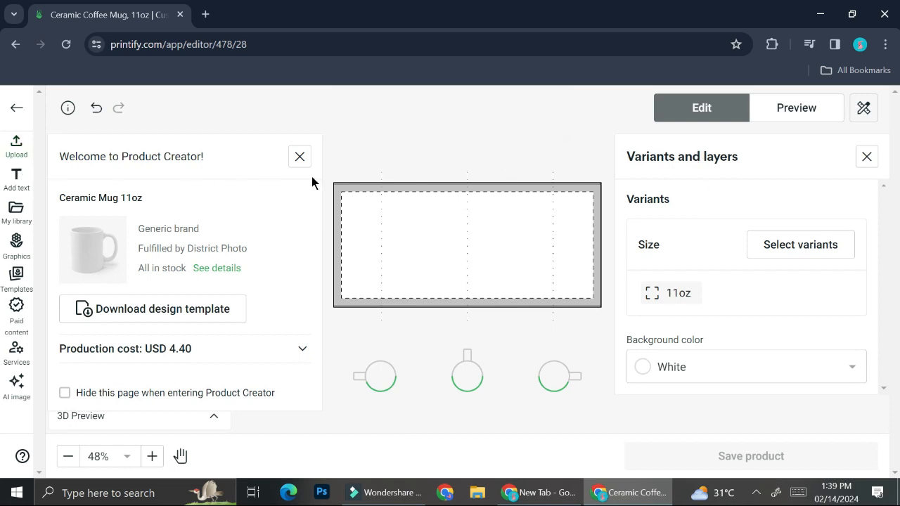
pyautogui.click(301, 156)
# Upload the image "hugs + kisses (3).png" from the device's Downloads folder onto the mug design.
pyautogui.click(16, 149)
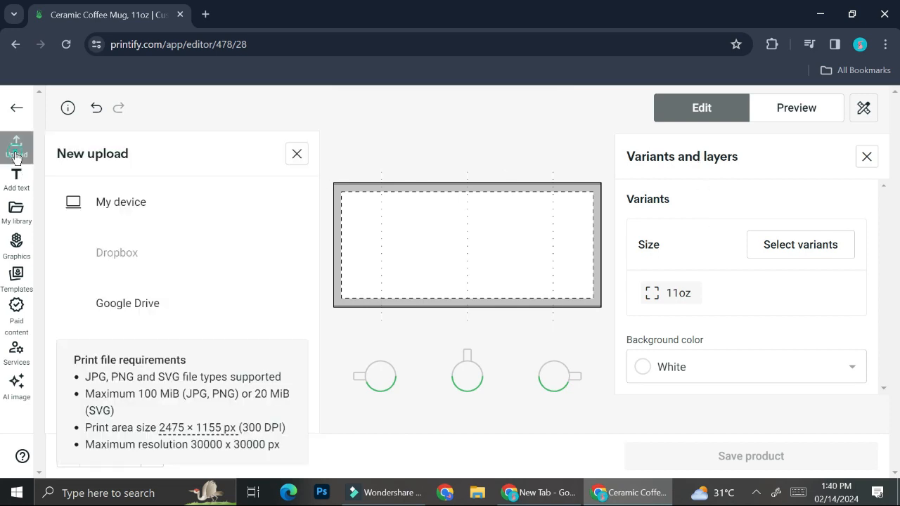
pyautogui.click(118, 197)
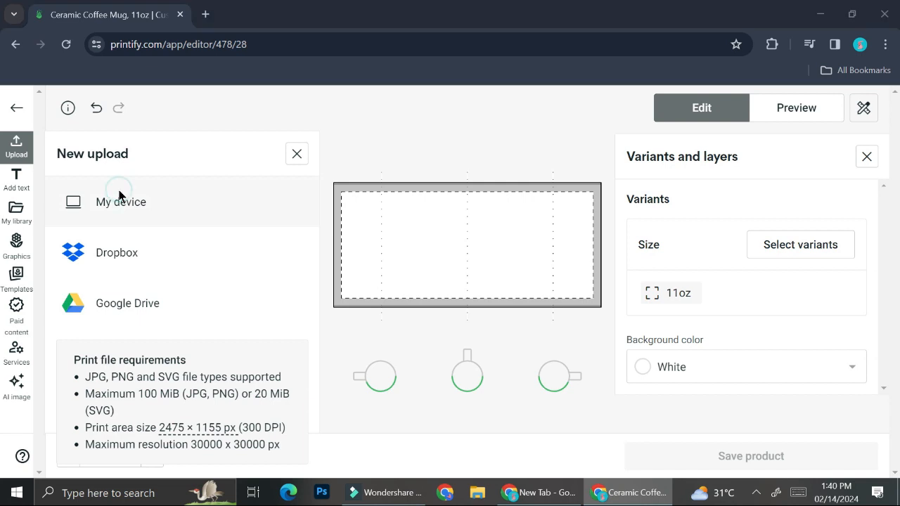
pyautogui.scroll(5, 371, 184)
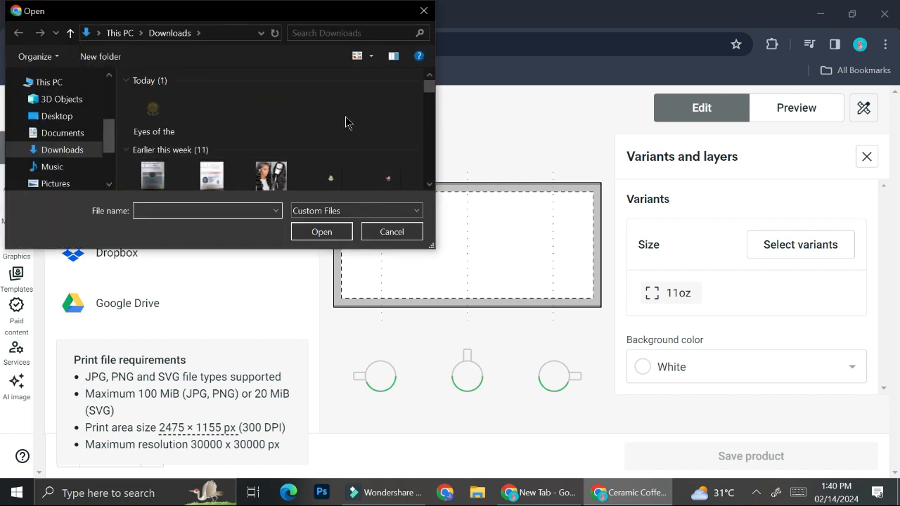
pyautogui.scroll(-1, 347, 122)
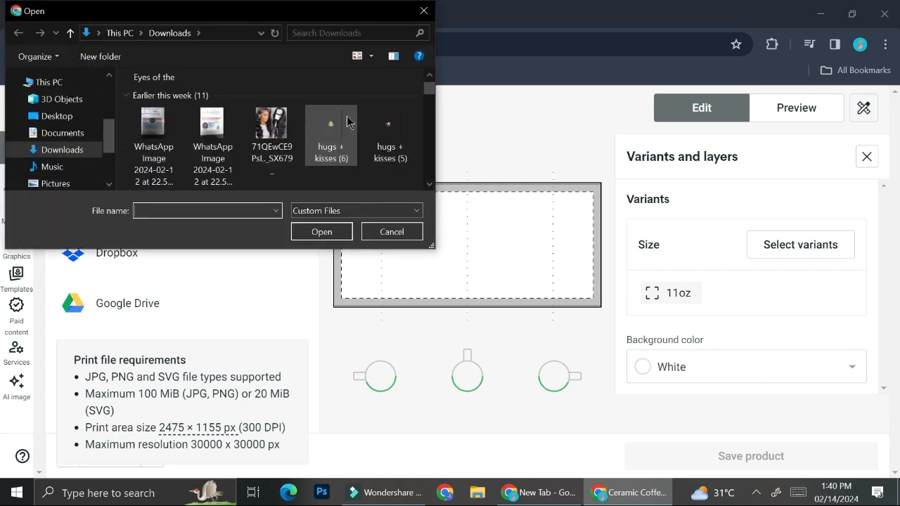
pyautogui.scroll(-1, 346, 122)
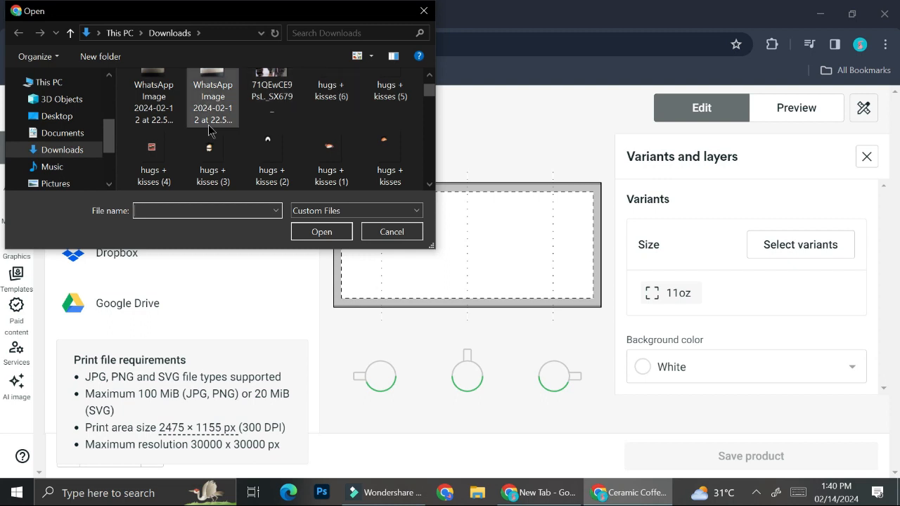
pyautogui.doubleClick(211, 154)
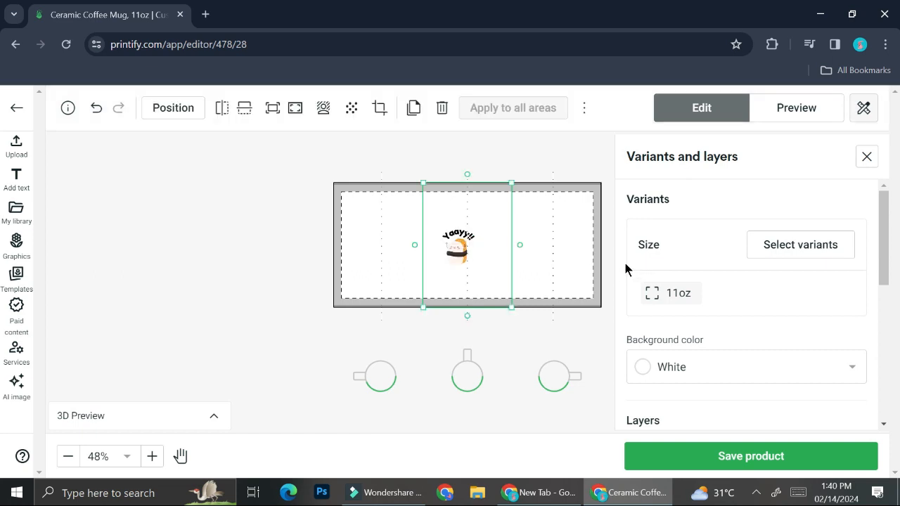
# Enlarge the uploaded sushi image and center it in the mug's print area.
pyautogui.moveTo(472, 247); pyautogui.dragTo(483, 246)
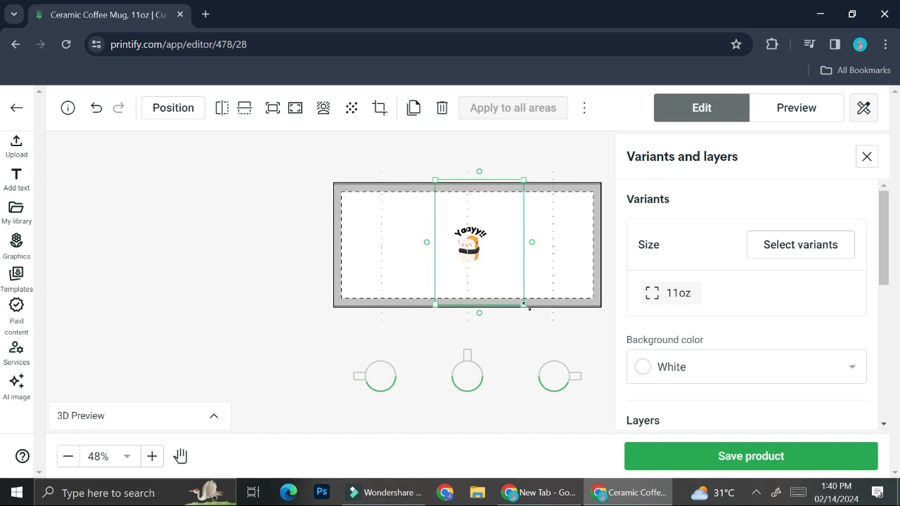
pyautogui.moveTo(526, 306); pyautogui.dragTo(555, 353)
pyautogui.moveTo(496, 271); pyautogui.dragTo(484, 255)
pyautogui.click(572, 331)
# Try light purple, dark red and black as the mug's background color.
pyautogui.click(713, 369)
pyautogui.click(717, 374)
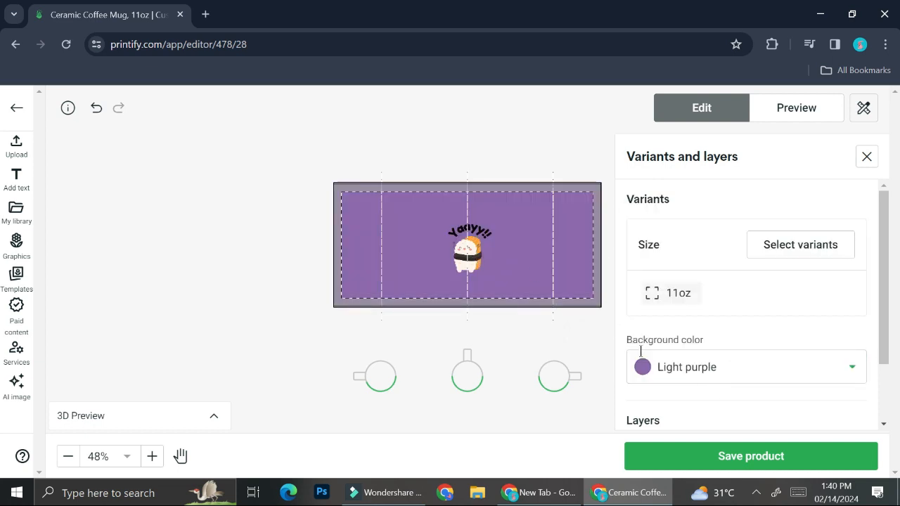
pyautogui.click(675, 367)
pyautogui.click(731, 215)
pyautogui.click(702, 367)
pyautogui.click(811, 215)
pyautogui.click(703, 367)
pyautogui.click(757, 215)
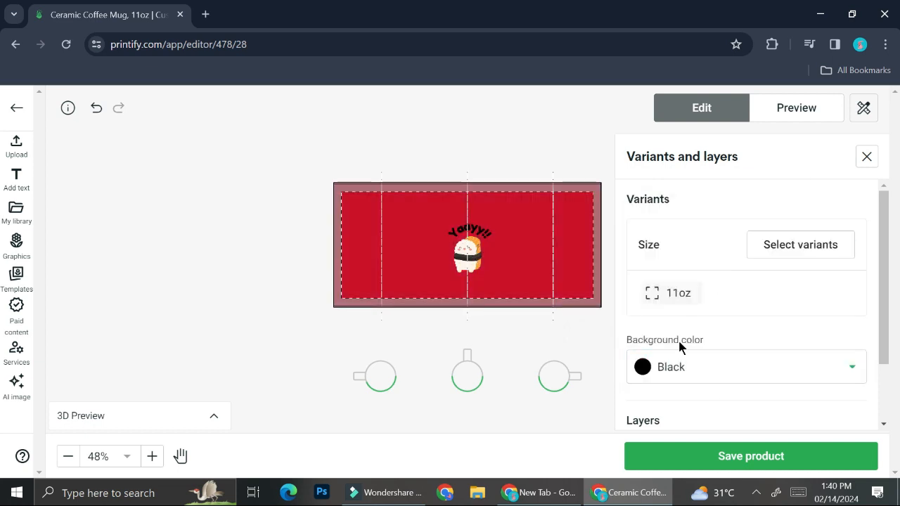
# Set the mug's background color to dark red.
pyautogui.click(675, 367)
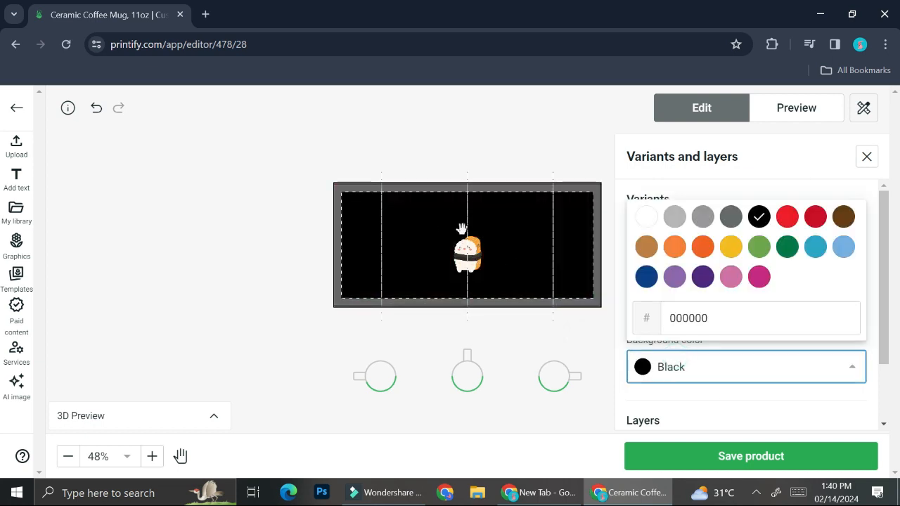
pyautogui.click(810, 218)
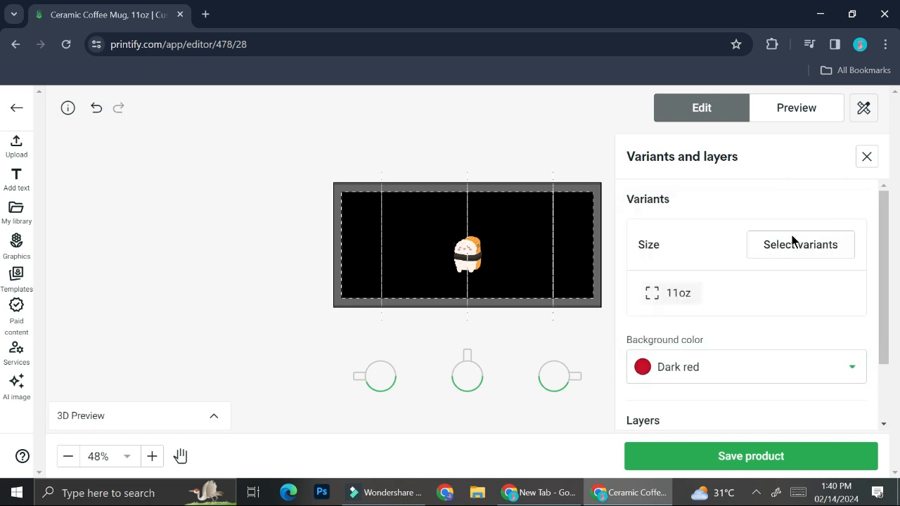
pyautogui.scroll(-1, 749, 295)
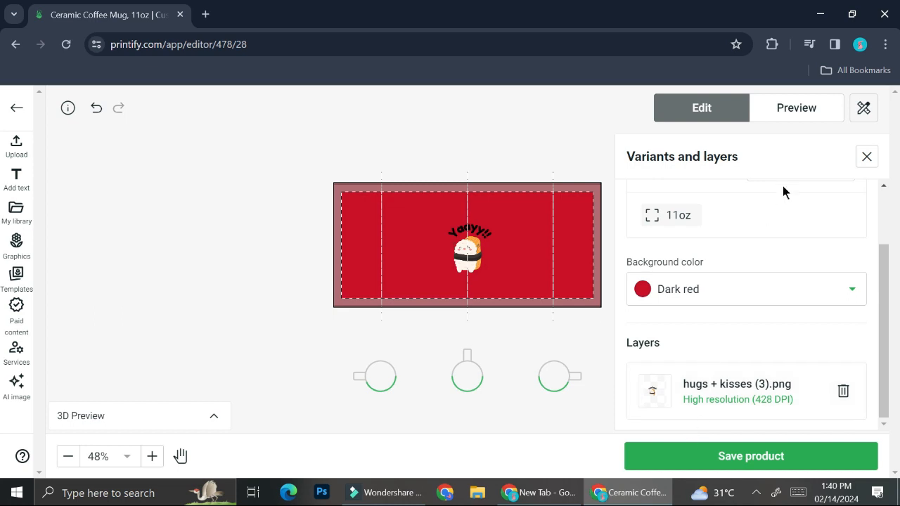
# Preview the mug mockup from the left, right and front, and return to editing the design.
pyautogui.click(785, 104)
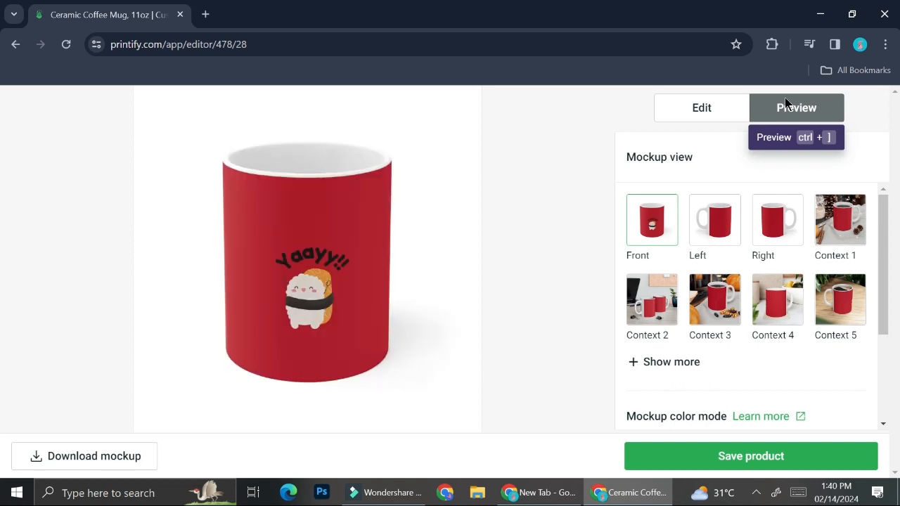
pyautogui.click(703, 228)
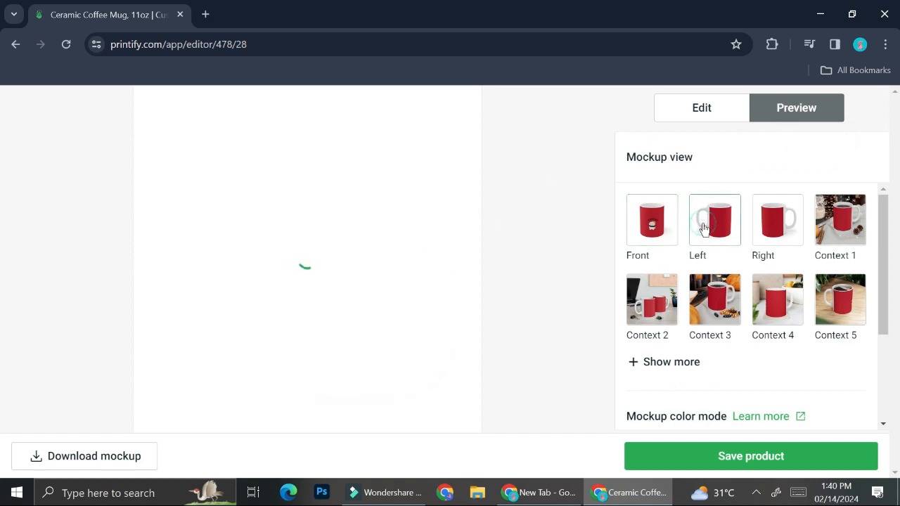
pyautogui.click(786, 224)
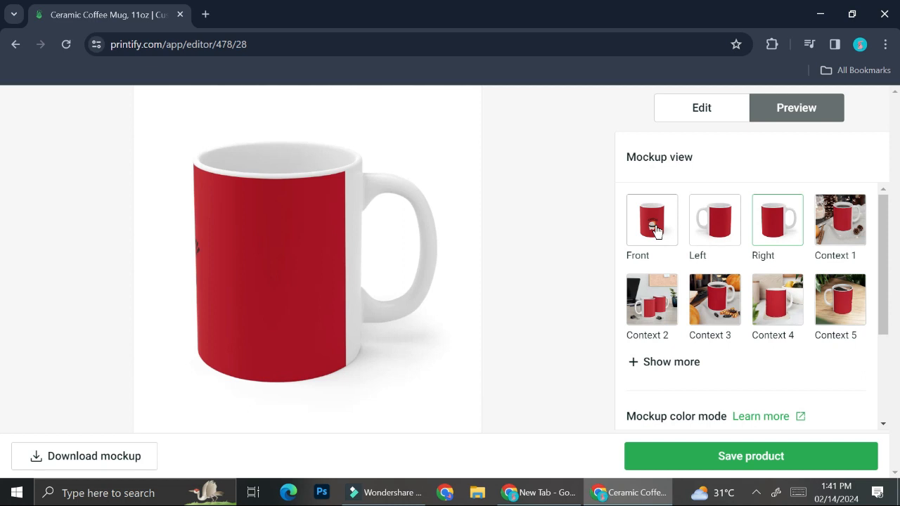
pyautogui.click(655, 230)
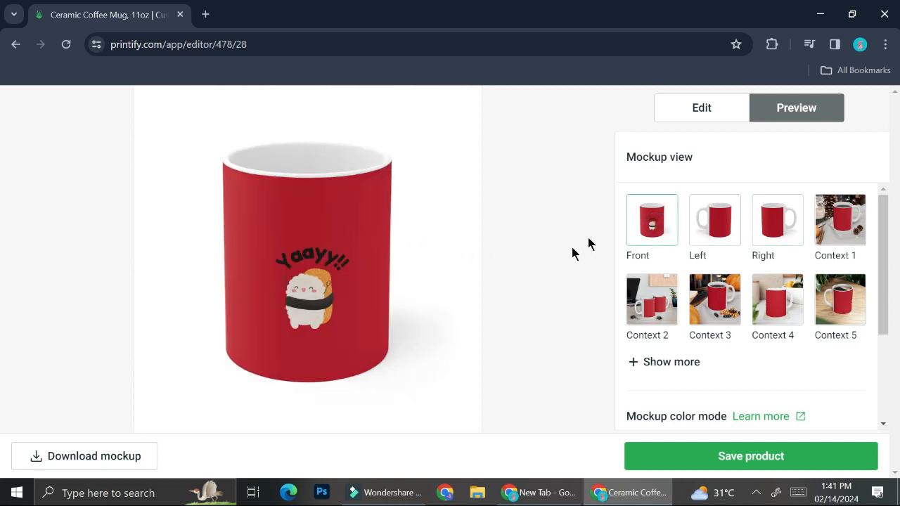
pyautogui.click(694, 117)
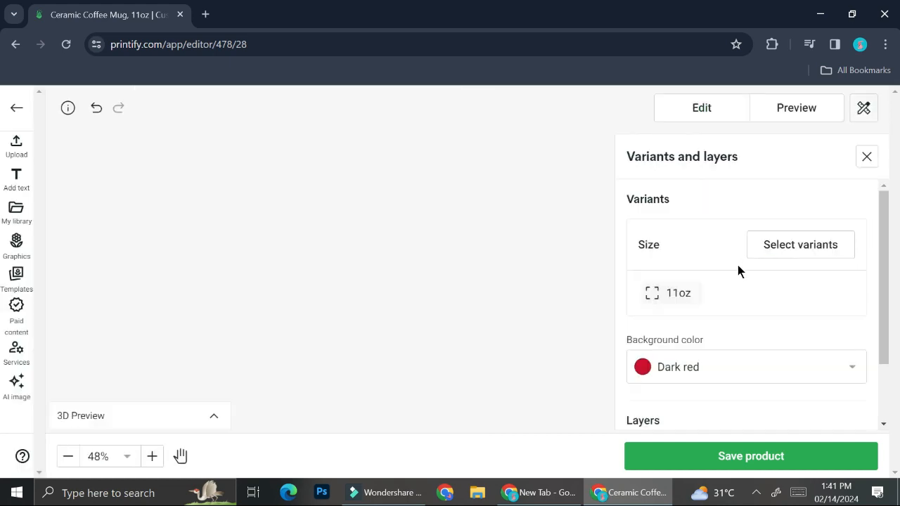
# Upload the celestial pattern image 34bb12e9ebb6696f43efd4b24d63a19e from the Downloads folder to the mug design.
pyautogui.scroll(-2, 298, 115)
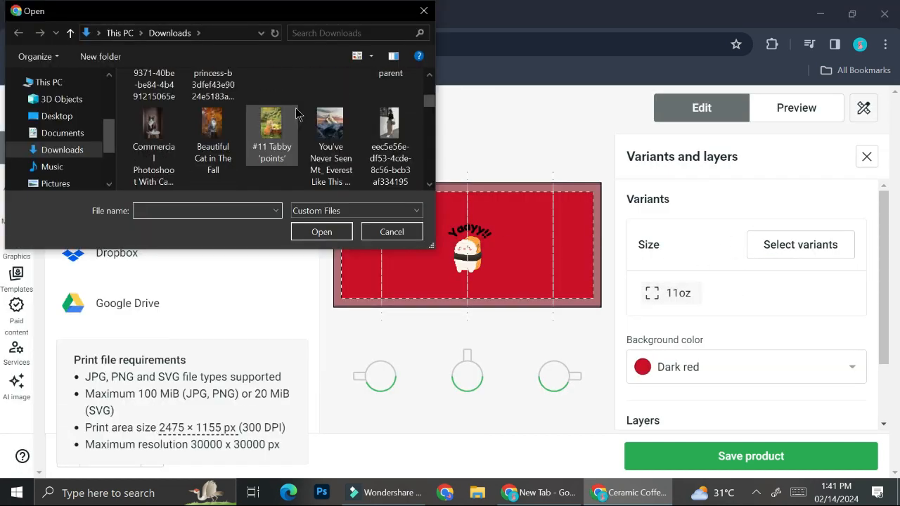
pyautogui.scroll(-3, 296, 114)
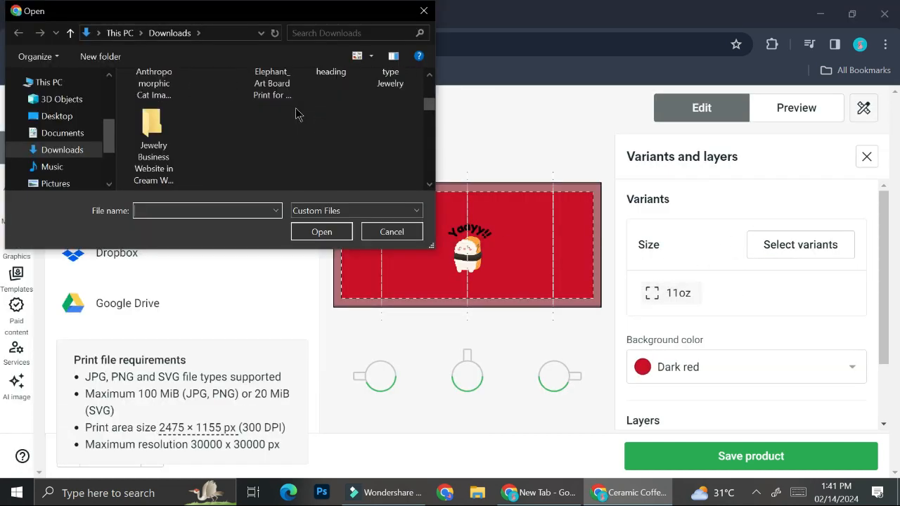
pyautogui.scroll(1, 296, 113)
pyautogui.scroll(-2, 295, 114)
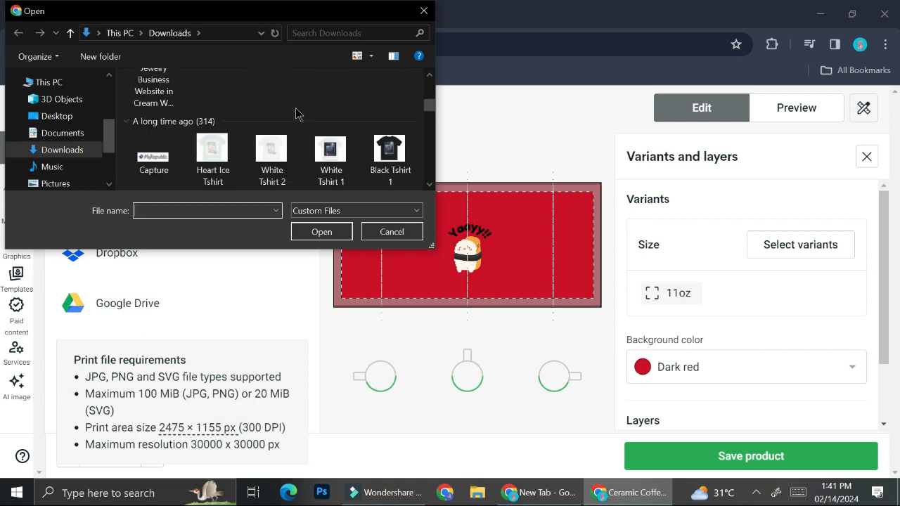
pyautogui.scroll(-2, 296, 114)
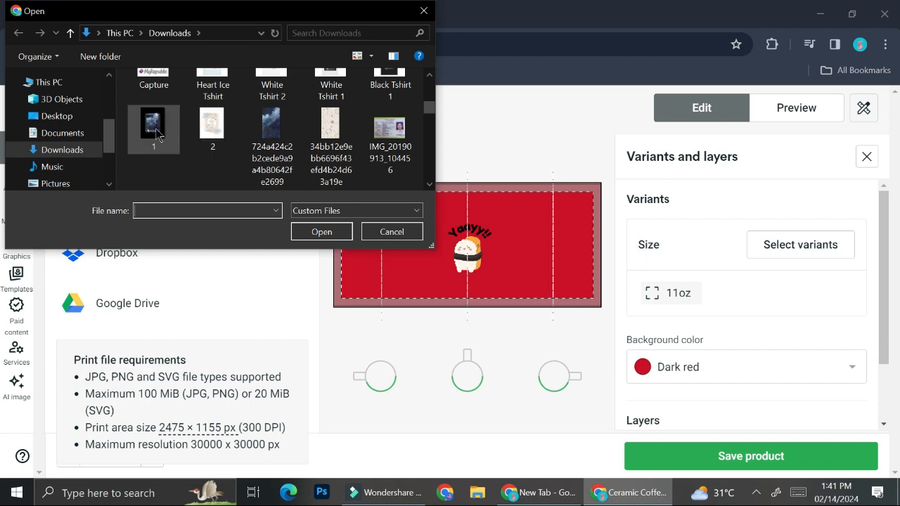
pyautogui.scroll(1, 151, 141)
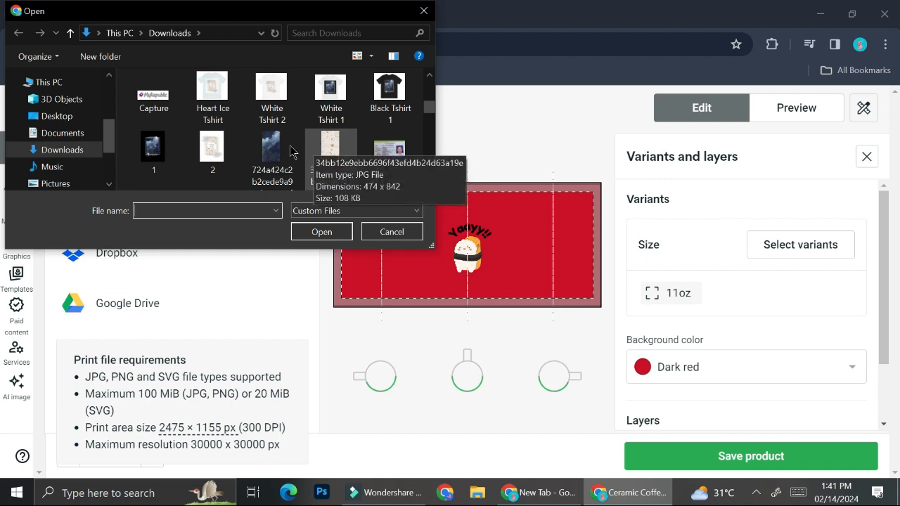
pyautogui.click(328, 147)
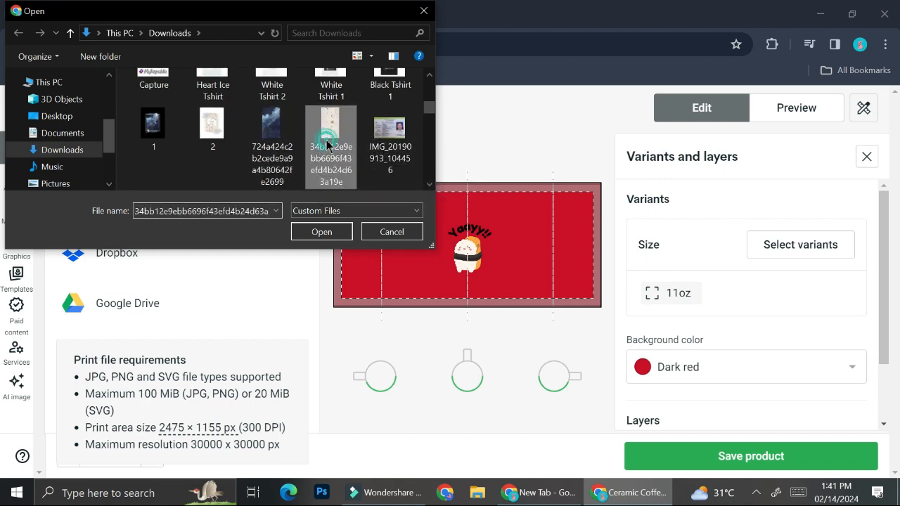
pyautogui.click(344, 231)
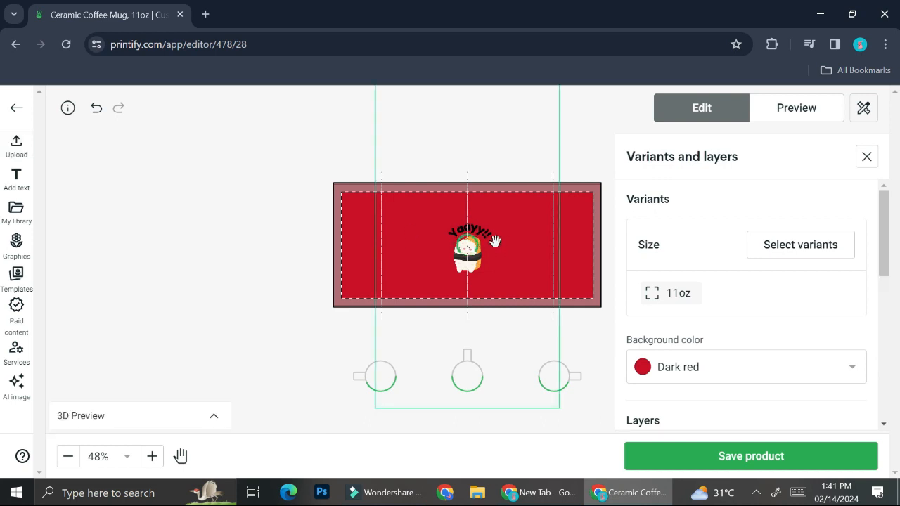
# Move the celestial pattern image aside and delete the sushi image from the mug's print area.
pyautogui.moveTo(495, 244); pyautogui.dragTo(352, 250)
pyautogui.click(470, 251)
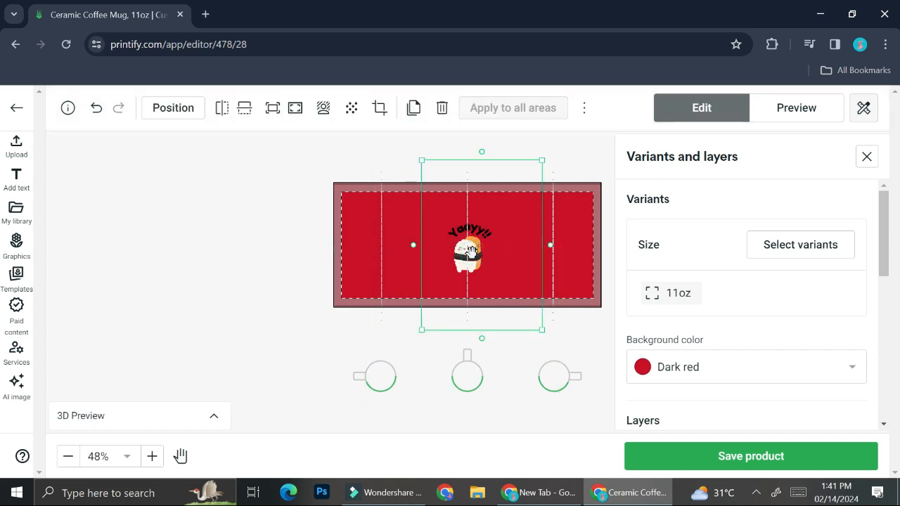
pyautogui.press('Delete')
# Try moving the celestial pattern image over the print area and filling the placeholder with it.
pyautogui.click(412, 252)
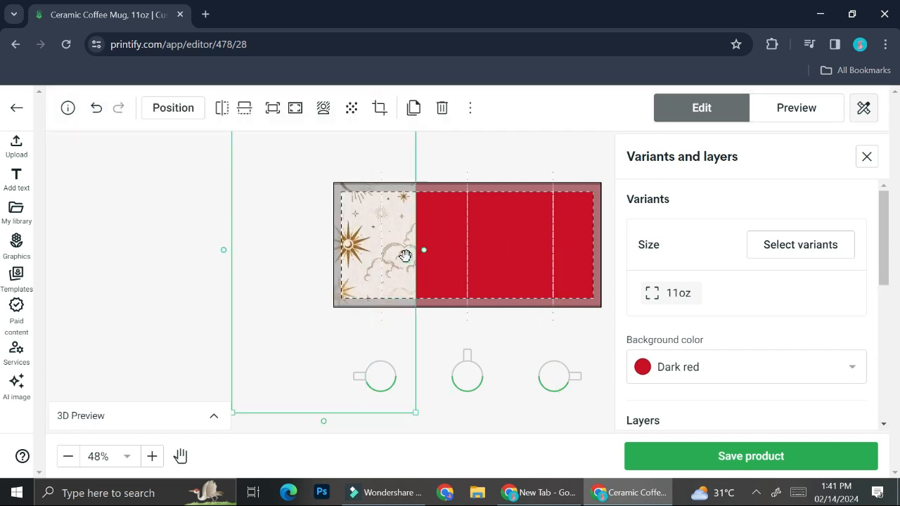
pyautogui.moveTo(388, 250); pyautogui.dragTo(518, 345)
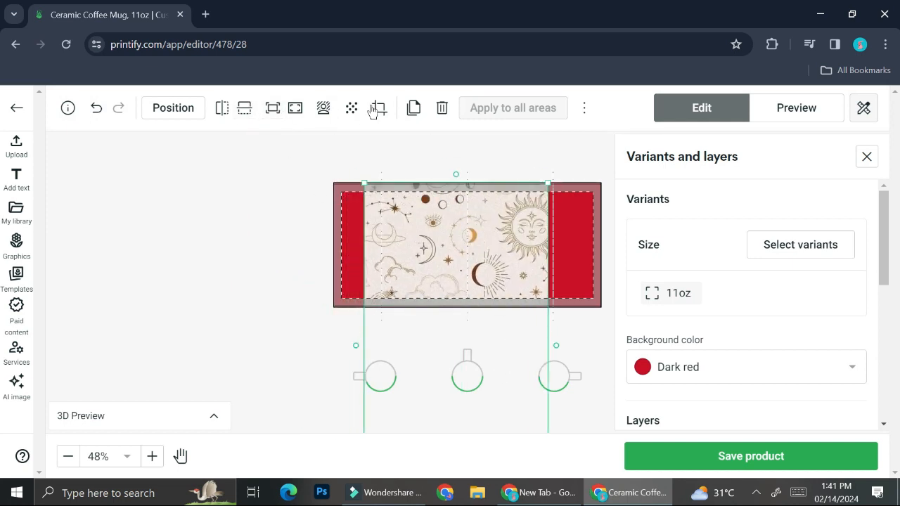
pyautogui.click(295, 109)
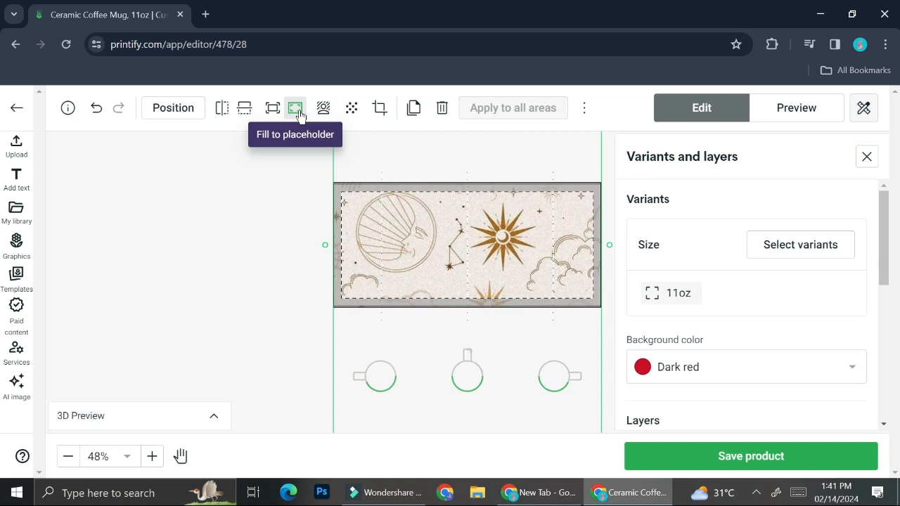
# Fit the celestial pattern image to the placeholder, rotate it 90 degrees and enlarge it to cover the mug's whole print area.
pyautogui.click(269, 112)
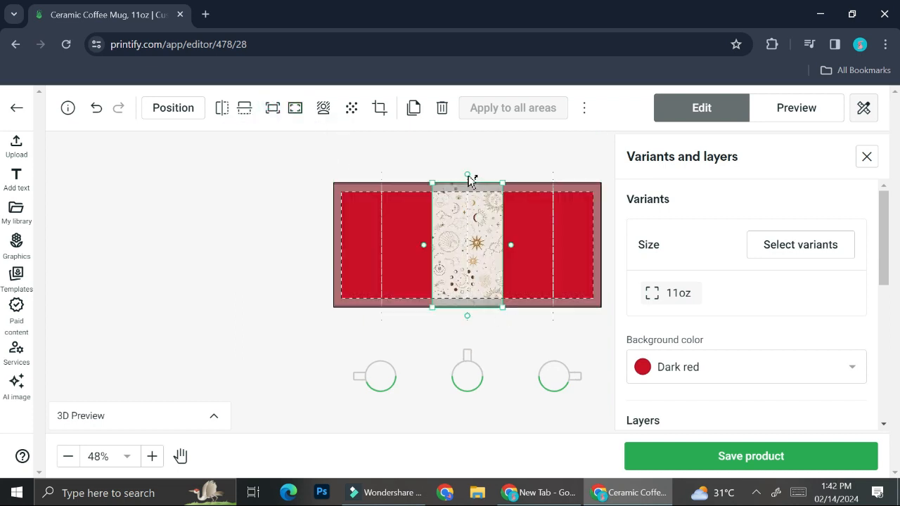
pyautogui.moveTo(470, 180); pyautogui.dragTo(545, 251)
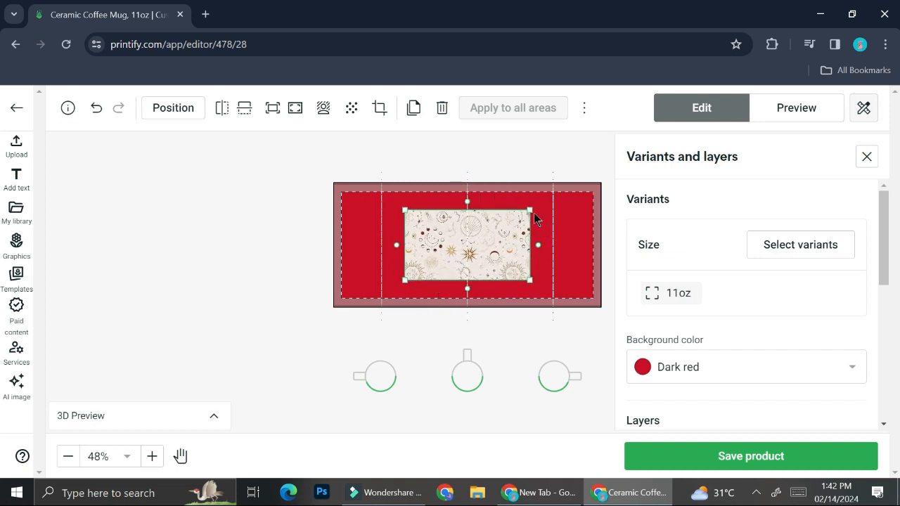
pyautogui.moveTo(530, 209); pyautogui.dragTo(628, 195)
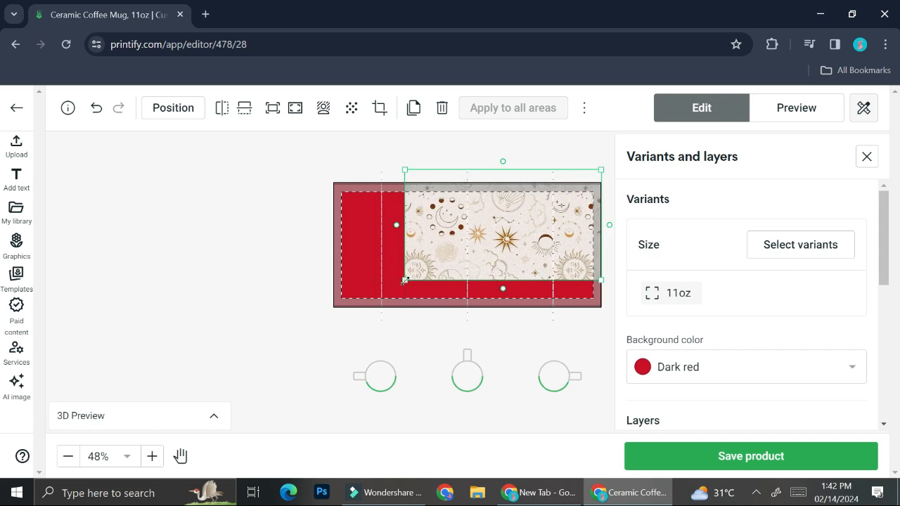
pyautogui.moveTo(404, 281); pyautogui.dragTo(309, 303)
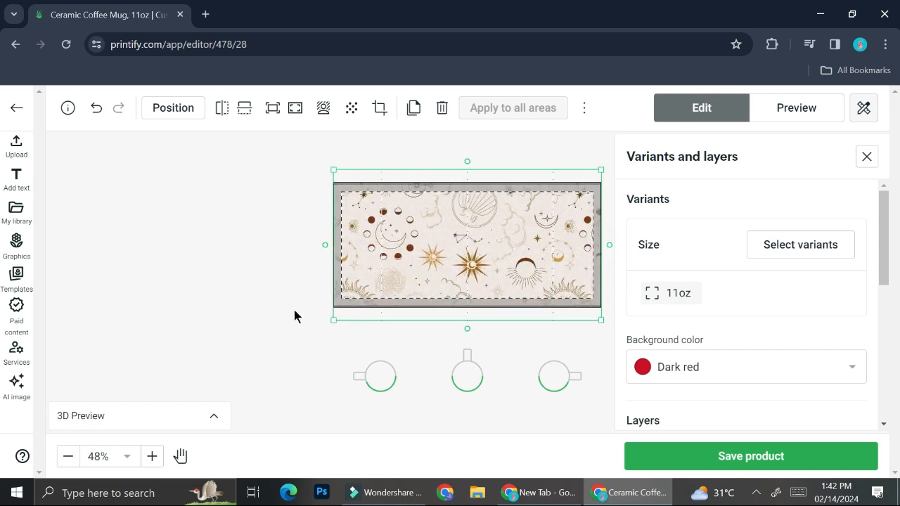
# Set the mug's background color to white and deselect the pattern image.
pyautogui.click(652, 367)
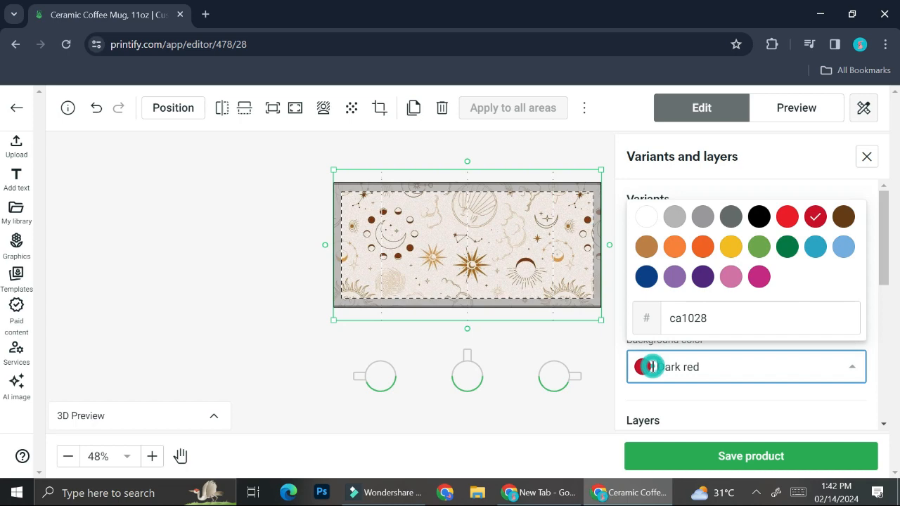
pyautogui.click(645, 216)
pyautogui.click(209, 245)
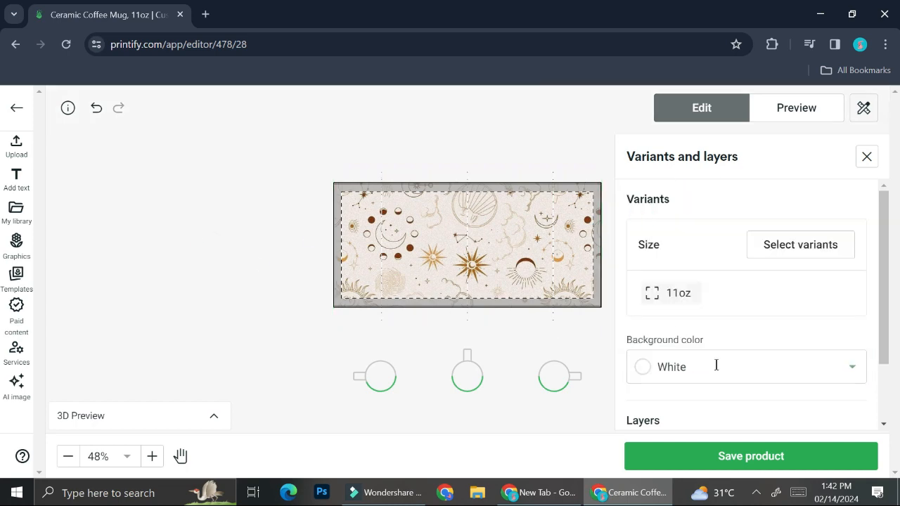
# Preview the finished mug mockup from the front and save the product.
pyautogui.click(807, 113)
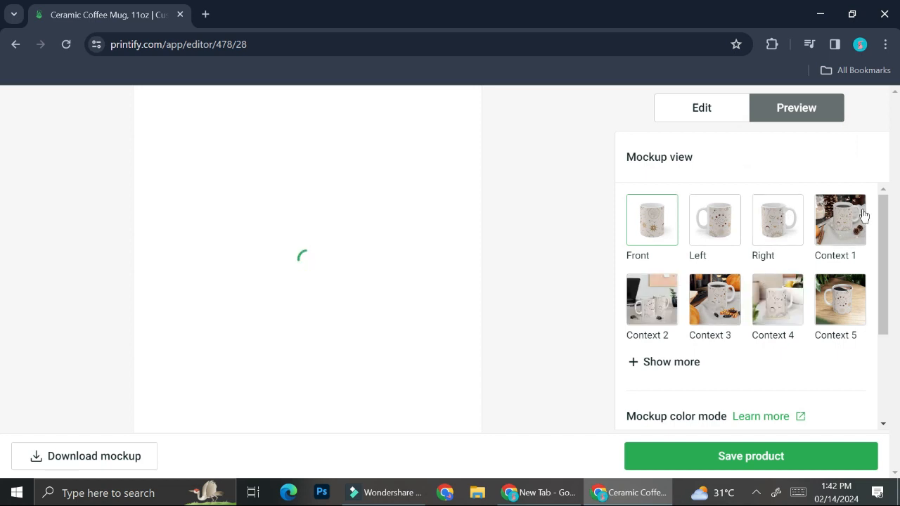
pyautogui.click(668, 216)
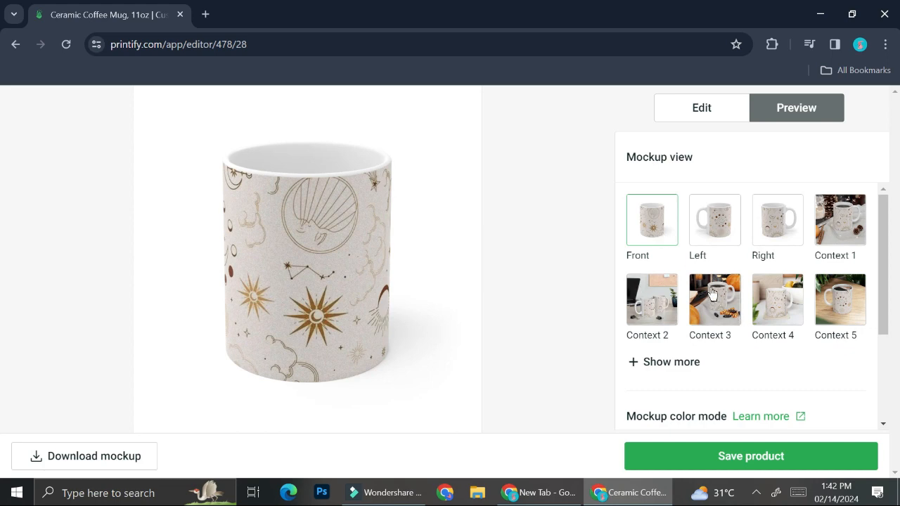
pyautogui.click(699, 459)
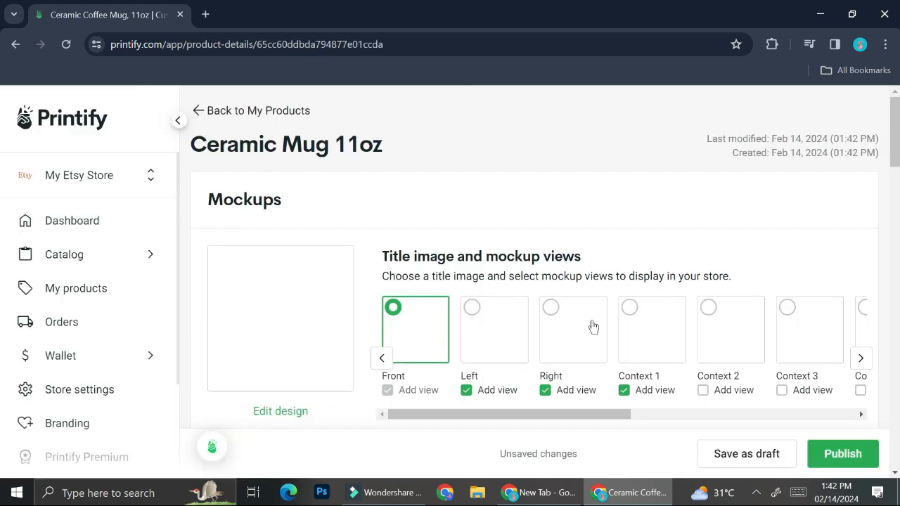
# Add "Sun" to the beginning of the listing title so it reads "Sun Ceramic Mug 11oz".
pyautogui.scroll(-1, 359, 282)
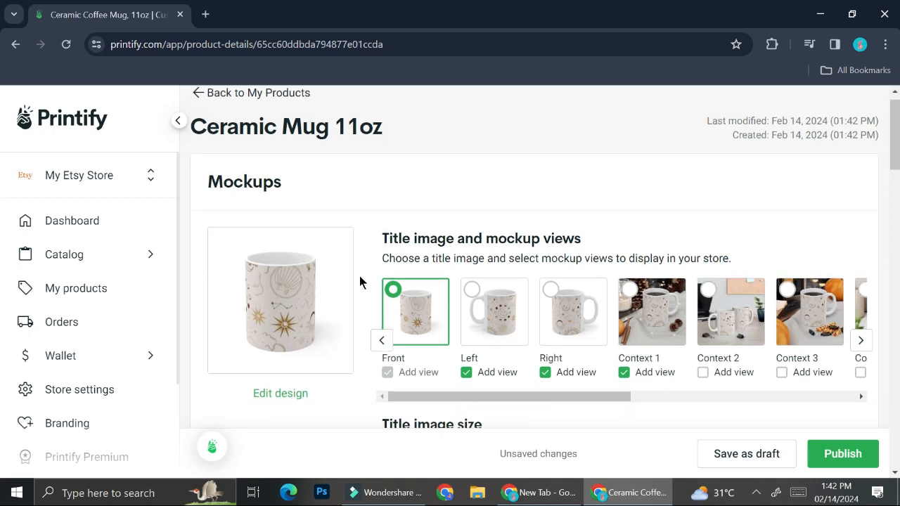
pyautogui.scroll(-3, 359, 281)
pyautogui.scroll(-5, 551, 284)
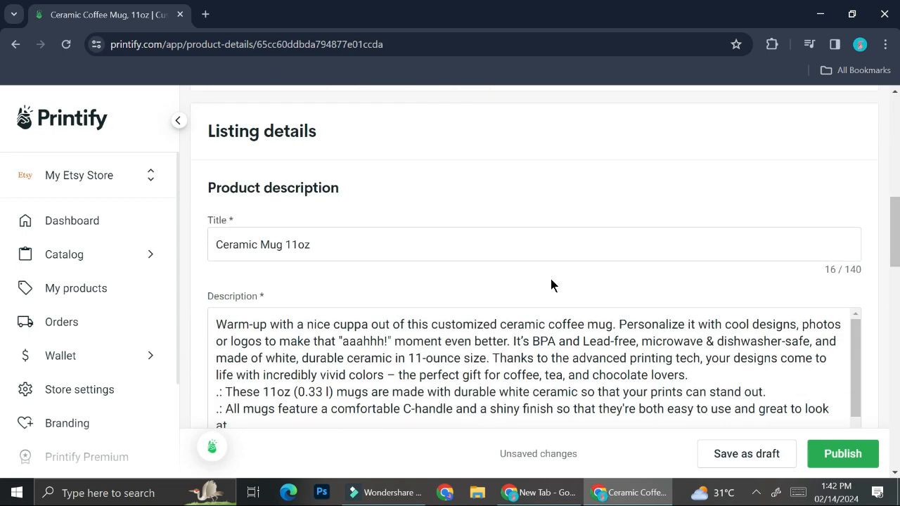
pyautogui.scroll(6, 517, 230)
pyautogui.scroll(-6, 511, 244)
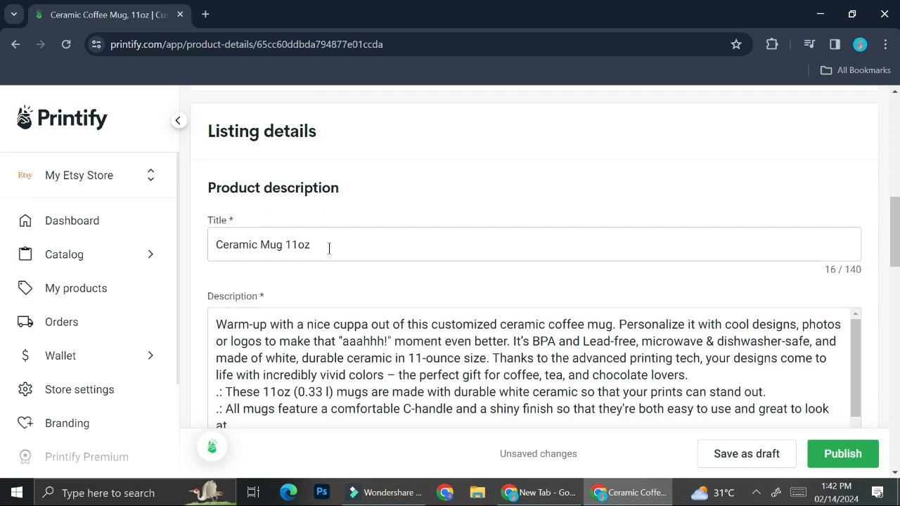
pyautogui.click(215, 244)
pyautogui.write('SUn')
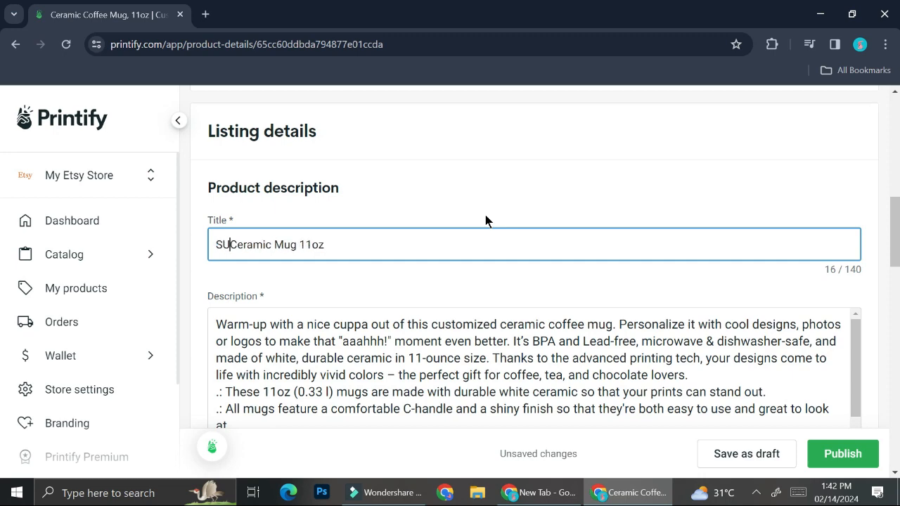
pyautogui.press('BackSpace')
pyautogui.press('BackSpace')
pyautogui.press('BackSpace')
pyautogui.write('i')
pyautogui.press('BackSpace')
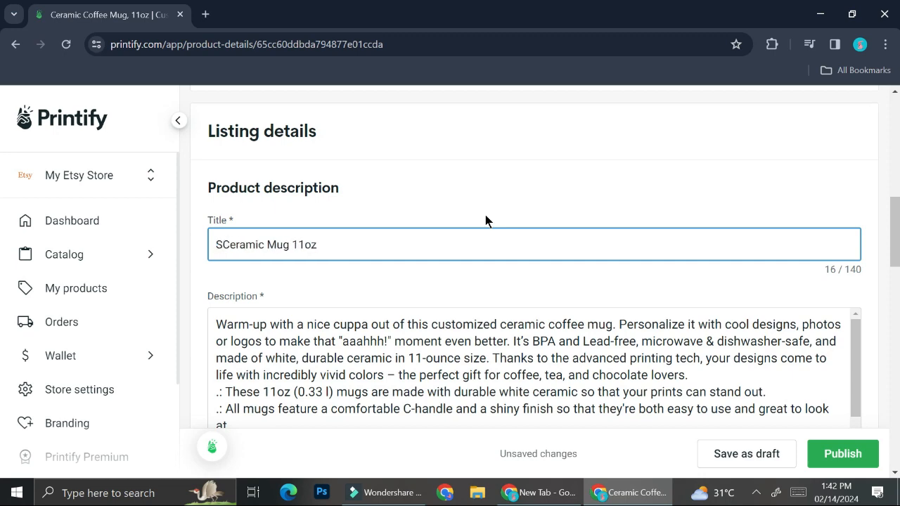
pyautogui.write('un')
# Review the mug's shipping, pricing and publishing settings, and publish the product to the Etsy store.
pyautogui.scroll(-7, 486, 220)
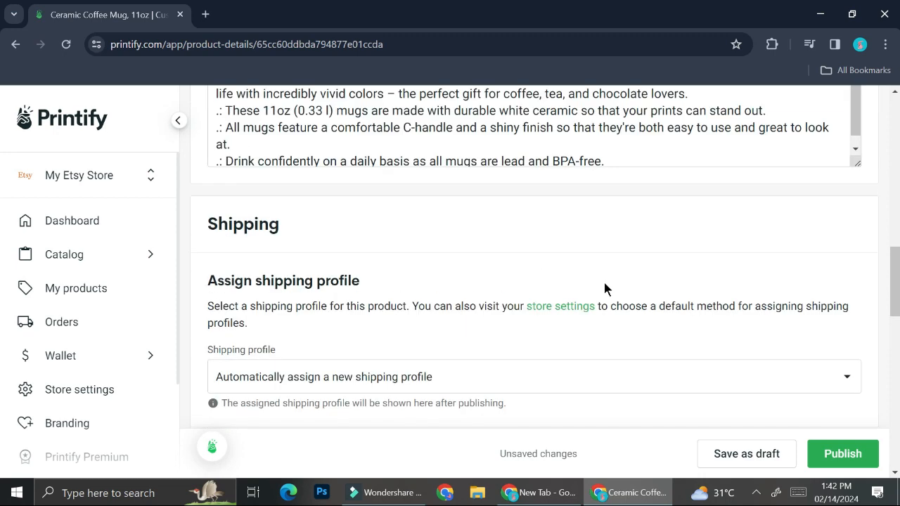
pyautogui.scroll(-2, 420, 310)
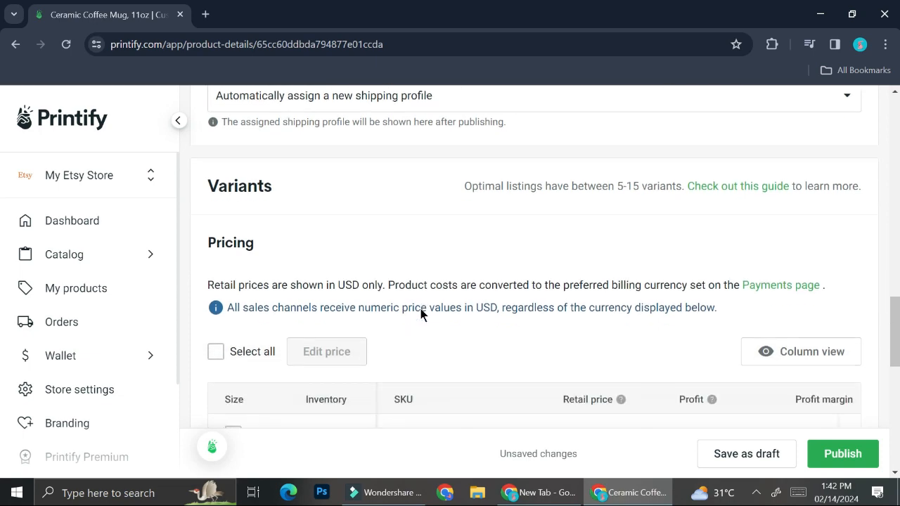
pyautogui.scroll(-5, 468, 337)
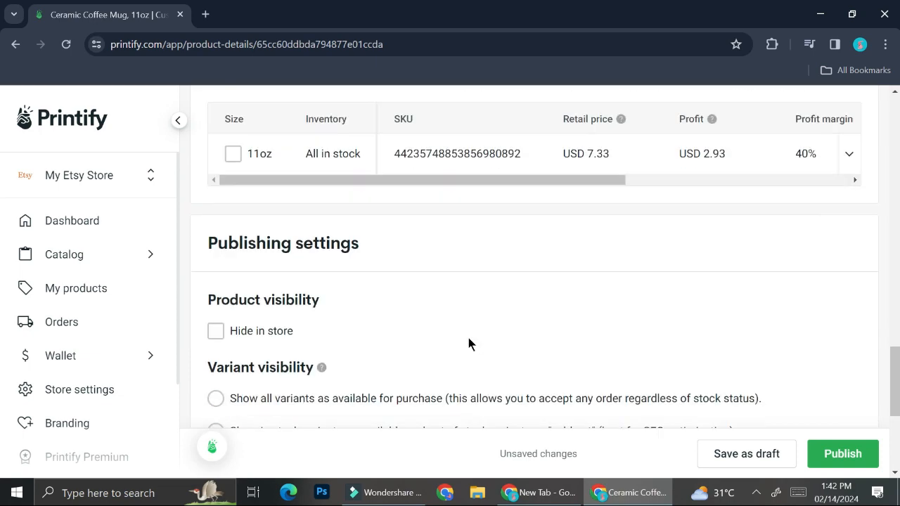
pyautogui.scroll(-2, 365, 281)
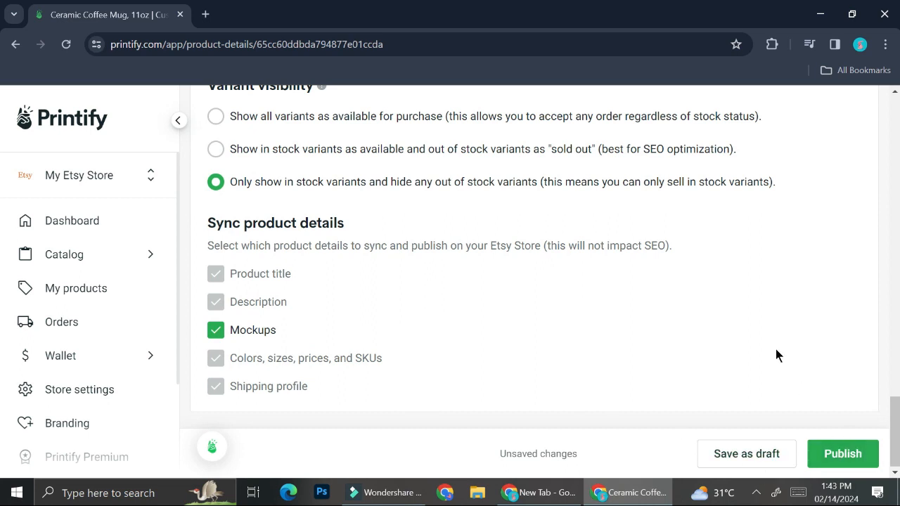
pyautogui.click(844, 454)
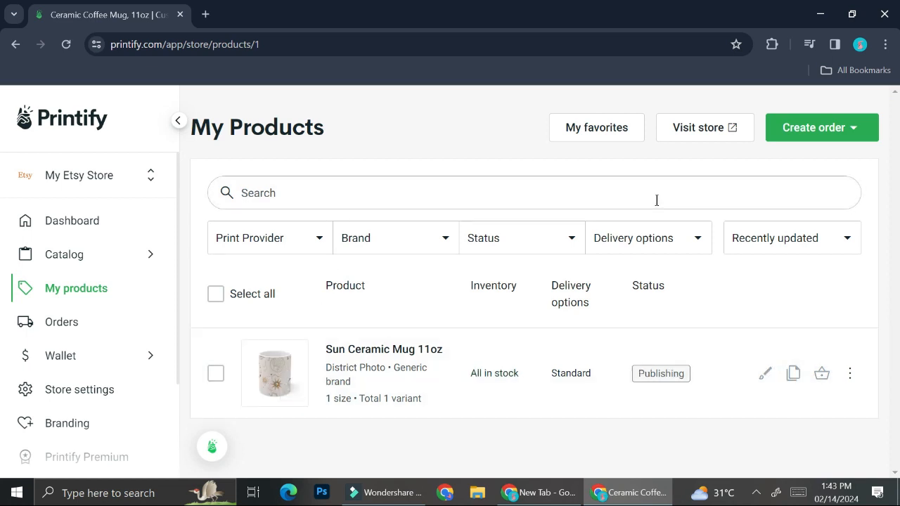
# Open the settings of My Etsy Store from the list of connected stores.
pyautogui.click(90, 181)
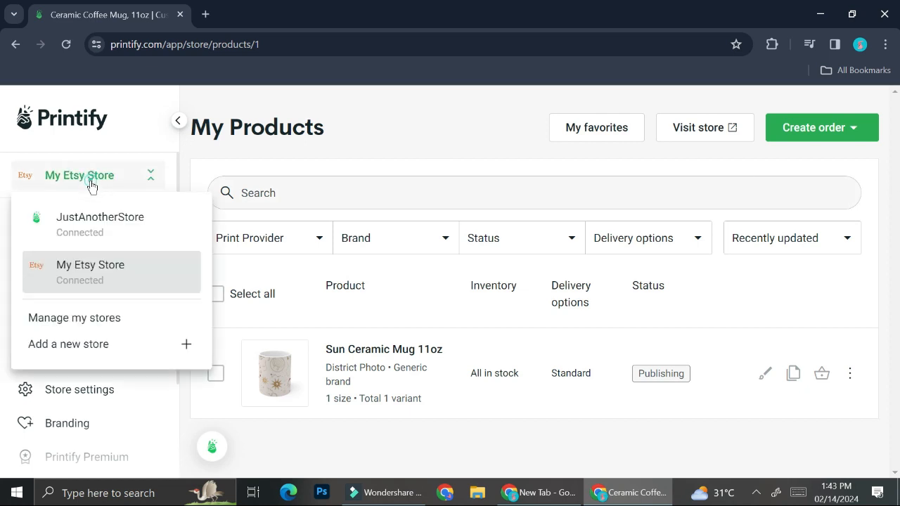
pyautogui.click(83, 313)
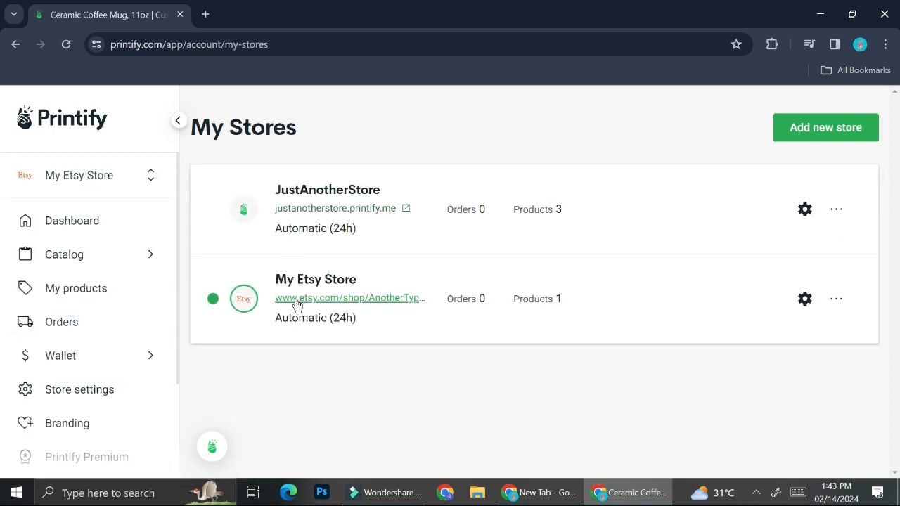
pyautogui.click(804, 301)
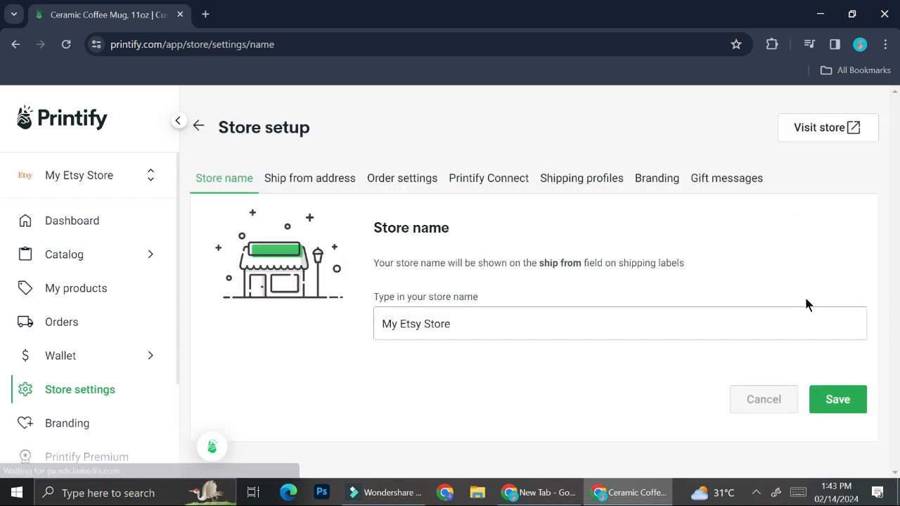
# Rename the store as "Sunshine Store" and save the new name.
pyautogui.click(479, 323)
pyautogui.hotkey('ctrl', 'a')
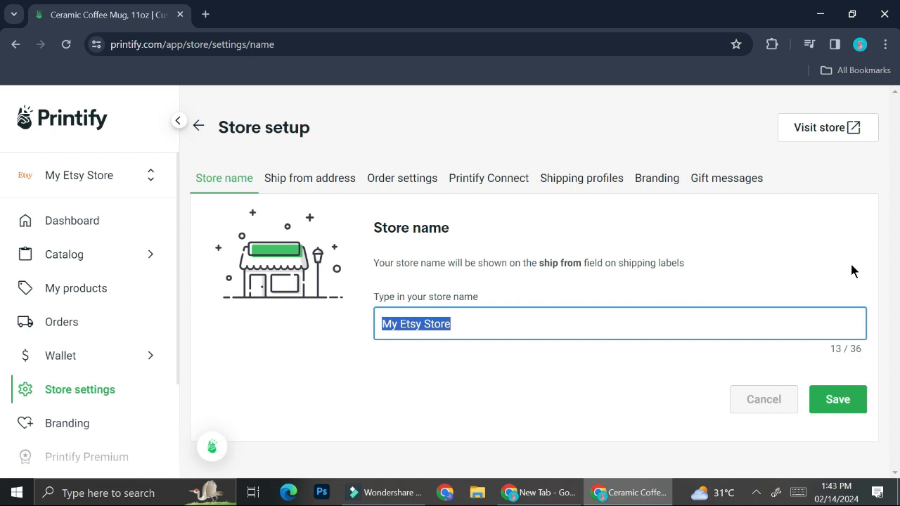
pyautogui.write('SUn')
pyautogui.press('BackSpace')
pyautogui.press('BackSpace')
pyautogui.write('unsh')
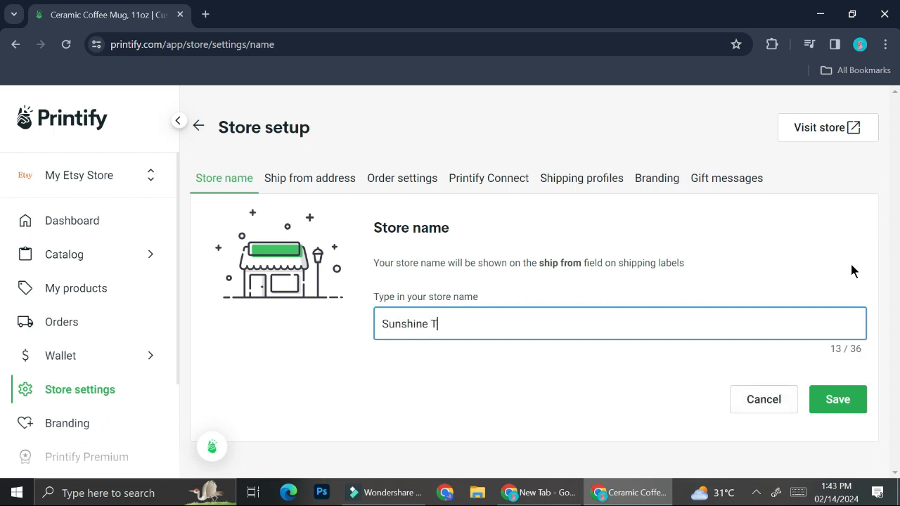
pyautogui.write('ine Store')
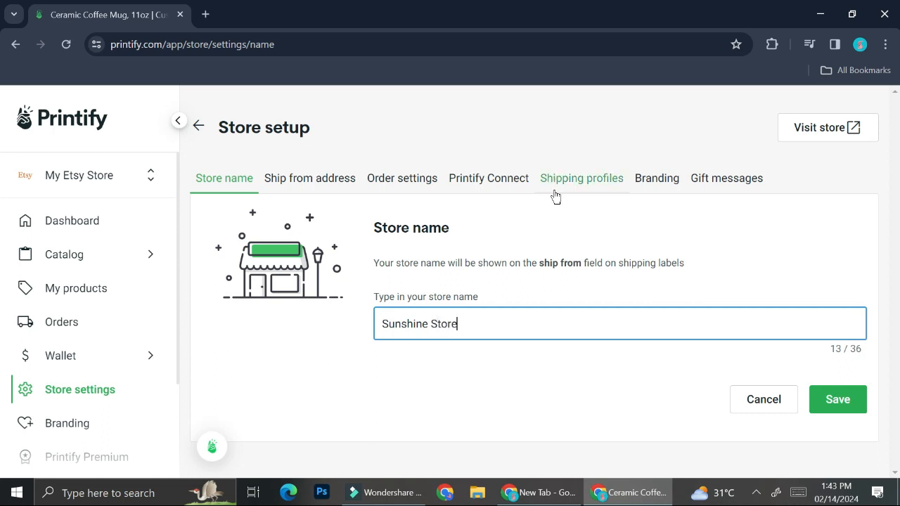
pyautogui.click(853, 398)
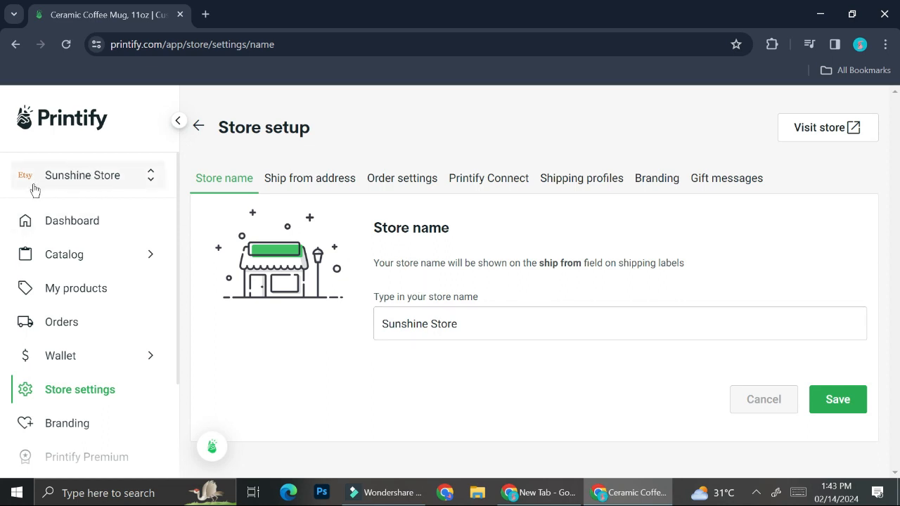
# Select Sunshine Store from the connected stores and save its US ship-from address with the Printify default option.
pyautogui.click(125, 185)
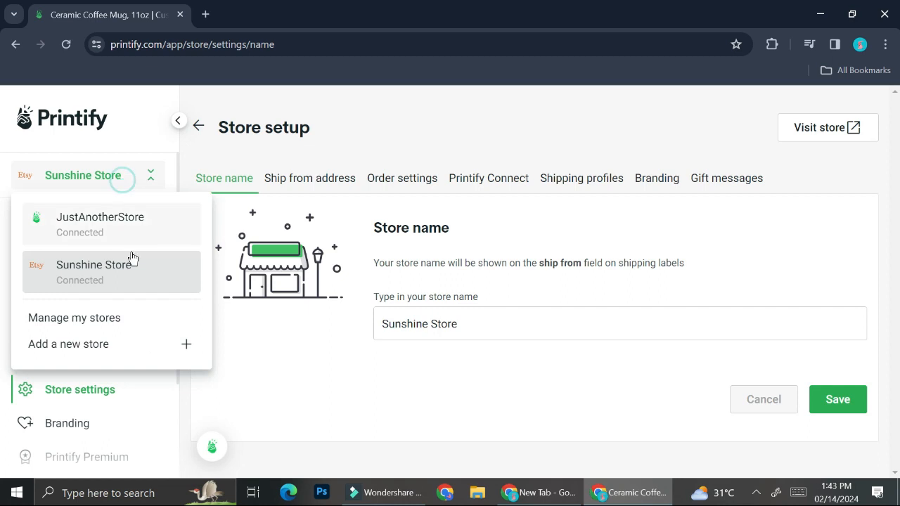
pyautogui.click(60, 275)
pyautogui.click(309, 184)
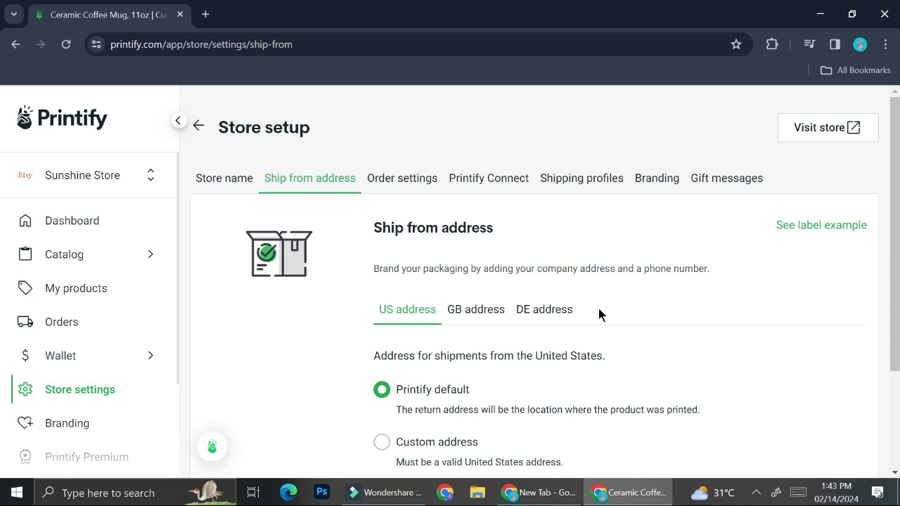
pyautogui.scroll(-1, 599, 315)
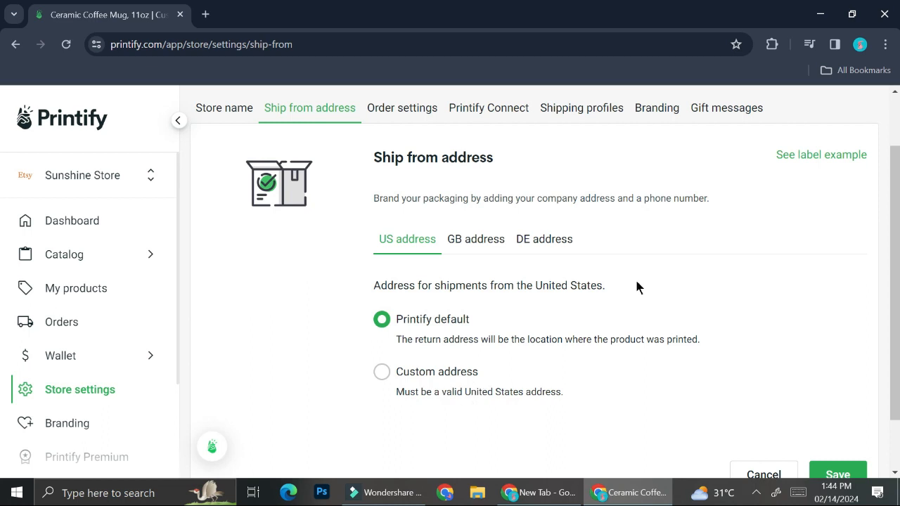
pyautogui.scroll(-1, 636, 289)
pyautogui.scroll(1, 638, 294)
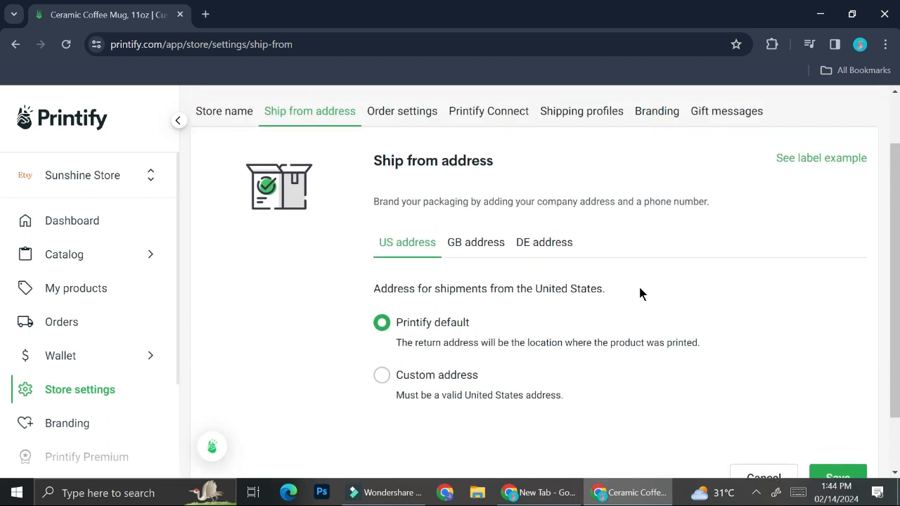
pyautogui.scroll(-1, 633, 296)
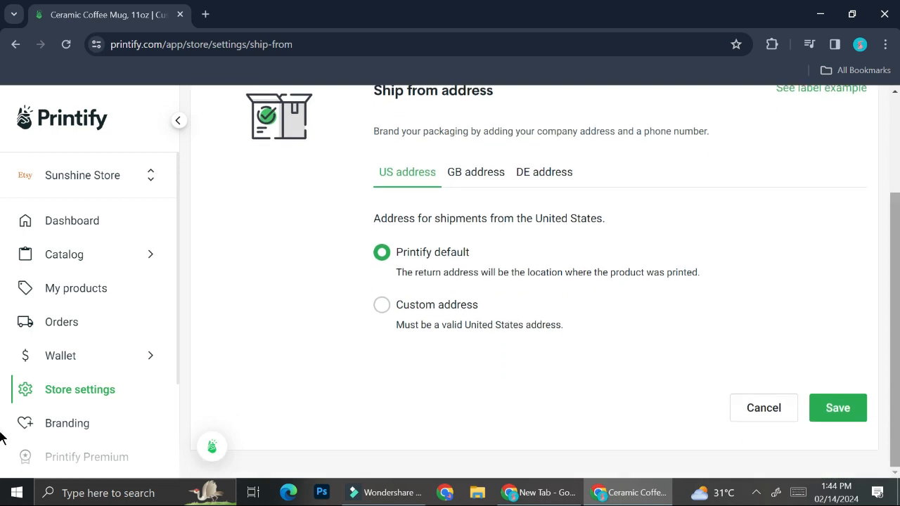
pyautogui.click(852, 416)
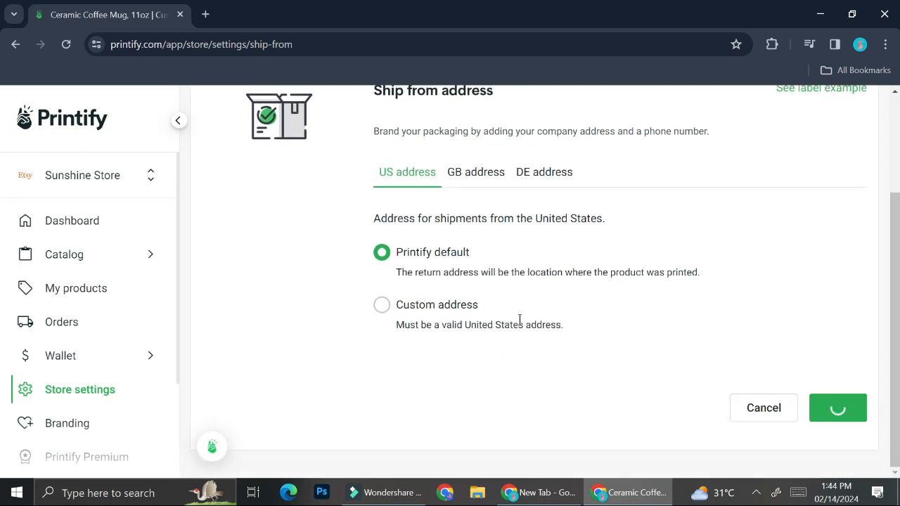
# Open the store's order settings and review the order routing and order approval options.
pyautogui.scroll(1, 641, 329)
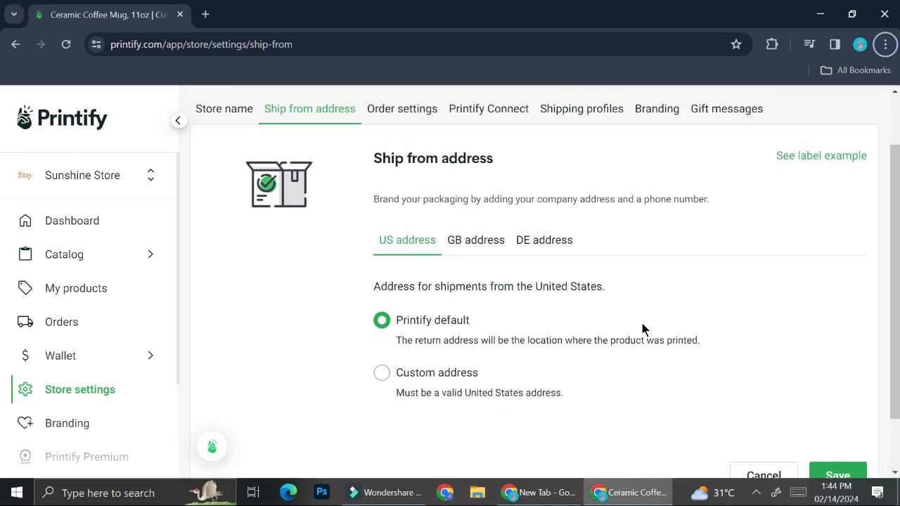
pyautogui.click(405, 111)
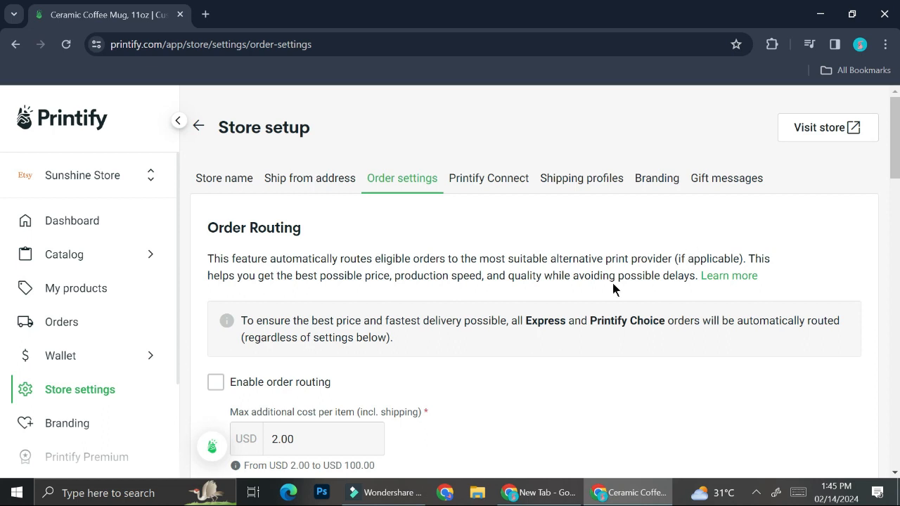
pyautogui.scroll(-2, 410, 298)
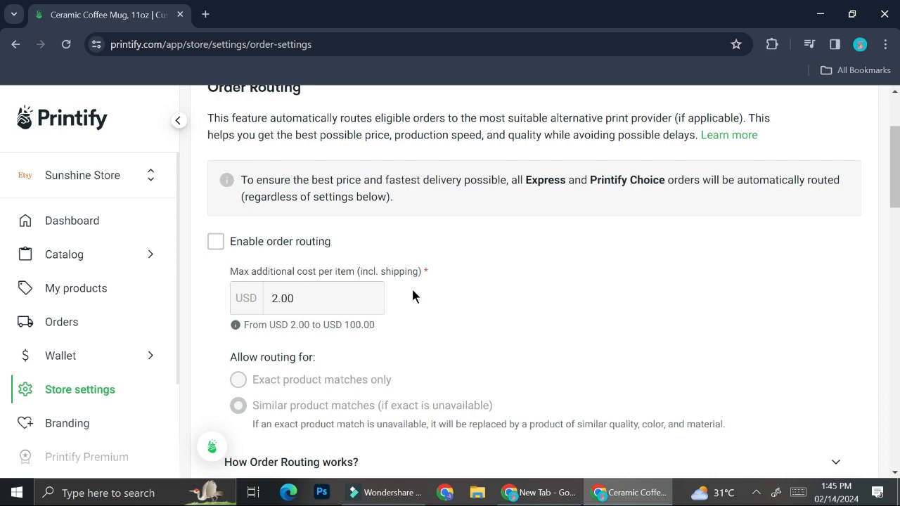
pyautogui.scroll(-1, 413, 296)
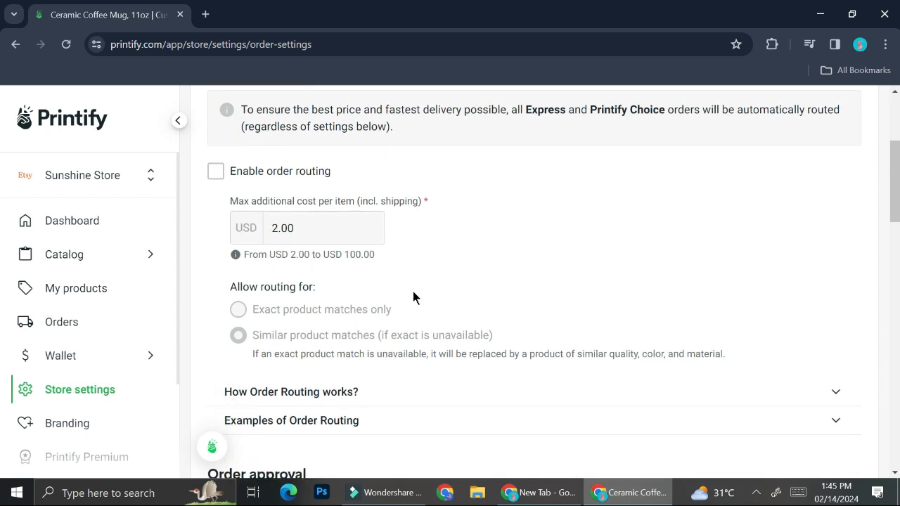
pyautogui.scroll(-2, 412, 297)
pyautogui.scroll(-2, 413, 294)
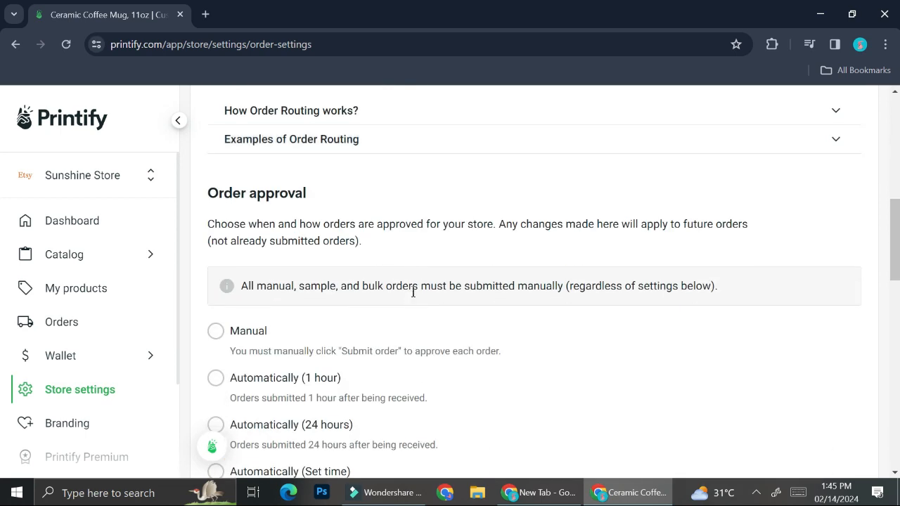
pyautogui.scroll(4, 474, 214)
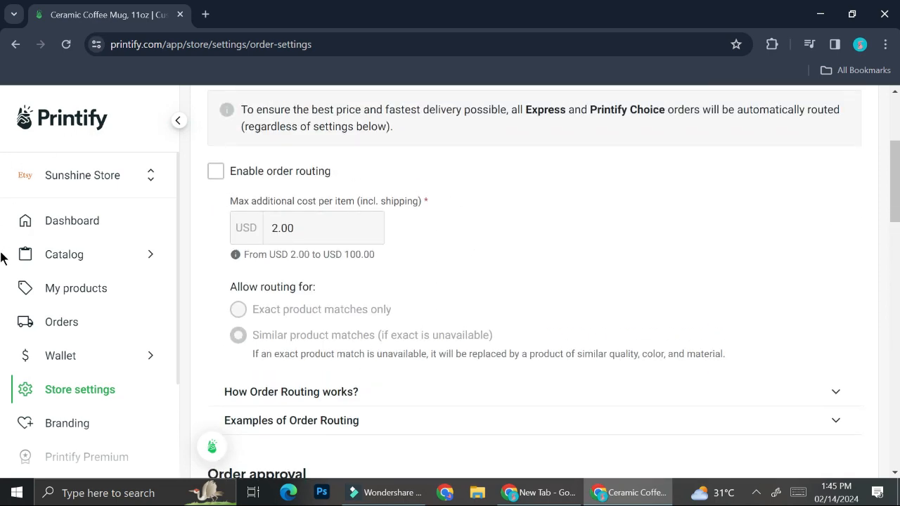
# Open the My products page in a new browser tab and switch to it.
pyautogui.rightClick(110, 299)
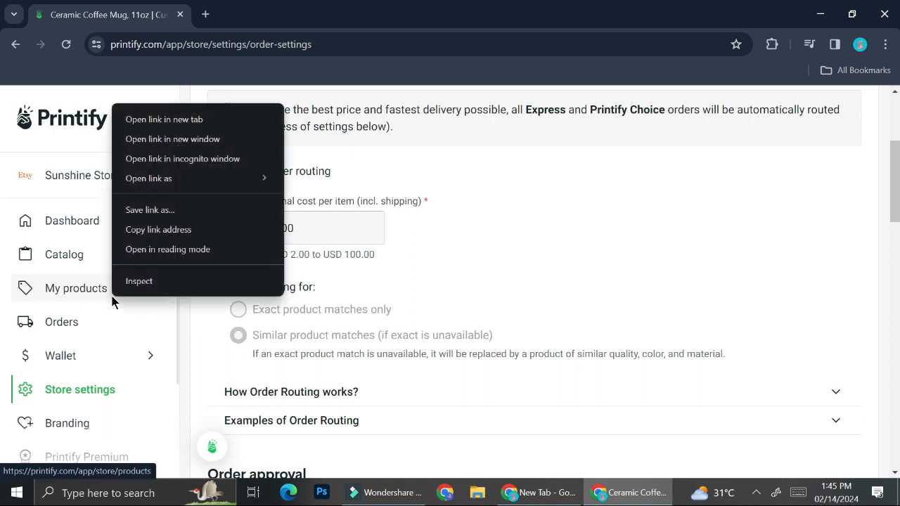
pyautogui.click(190, 122)
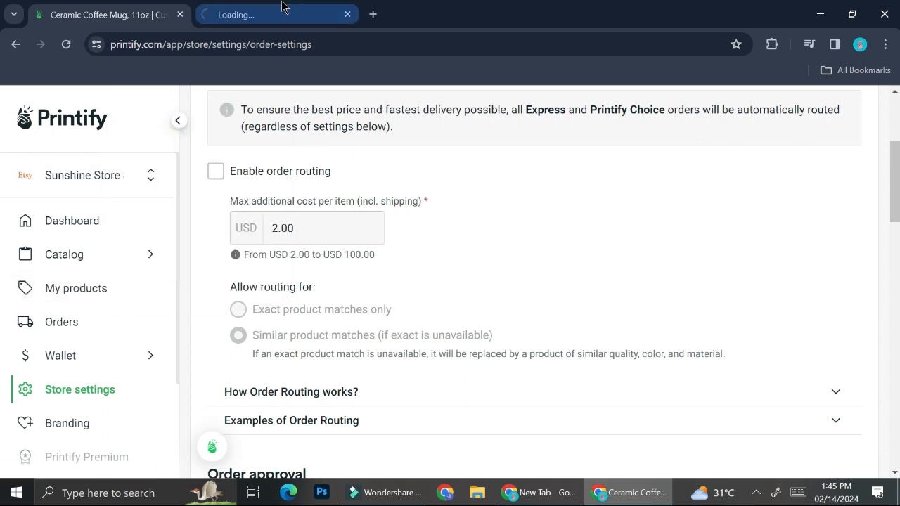
pyautogui.hotkey('ctrl', 'Tab')
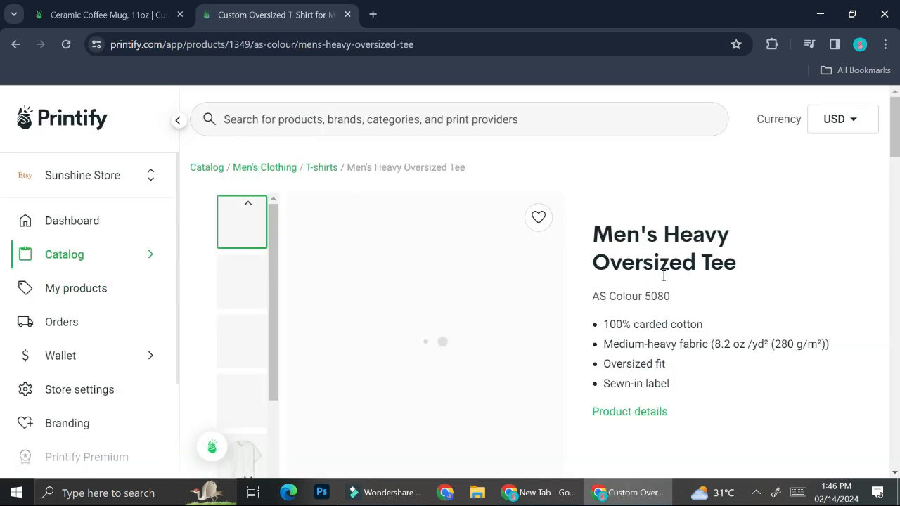
# Compare the available print providers for the Men's Heavy Oversized Tee by location, price, shipping, production time and colors.
pyautogui.scroll(-2, 662, 282)
pyautogui.scroll(-4, 661, 299)
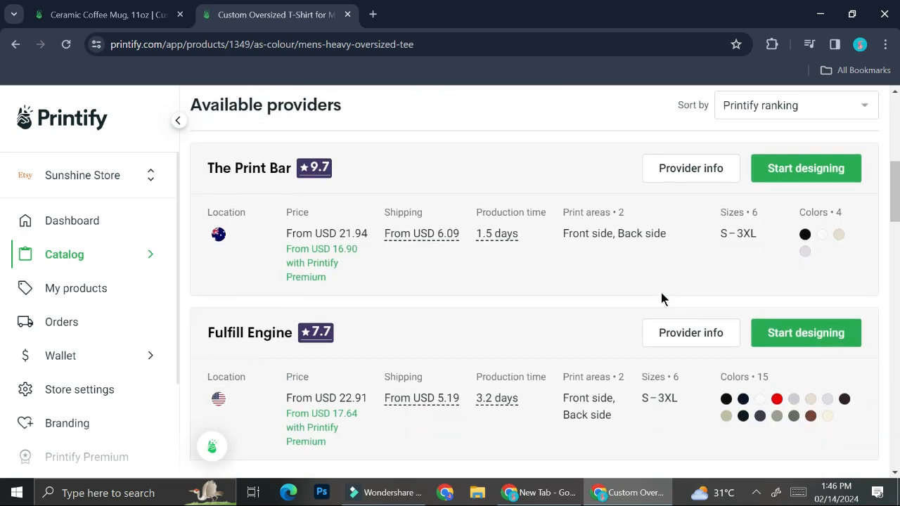
pyautogui.scroll(5, 461, 254)
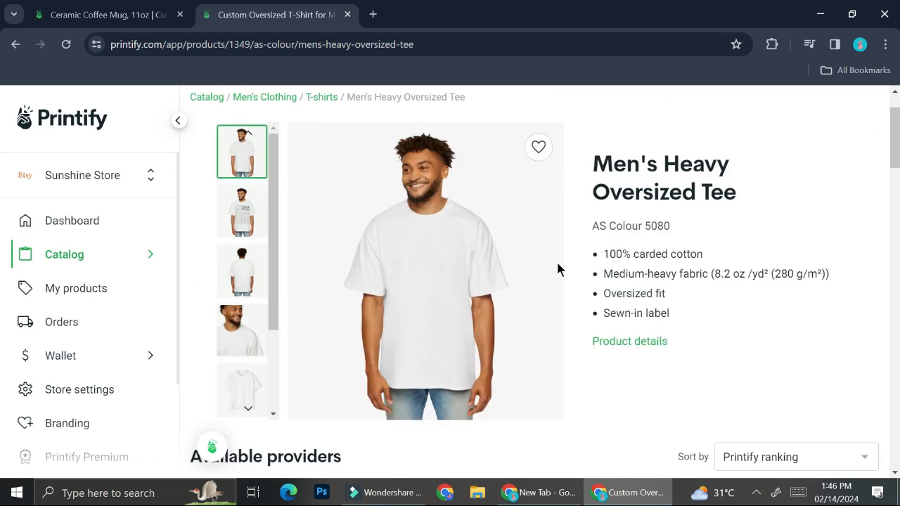
pyautogui.scroll(-2, 460, 298)
pyautogui.scroll(-2, 457, 295)
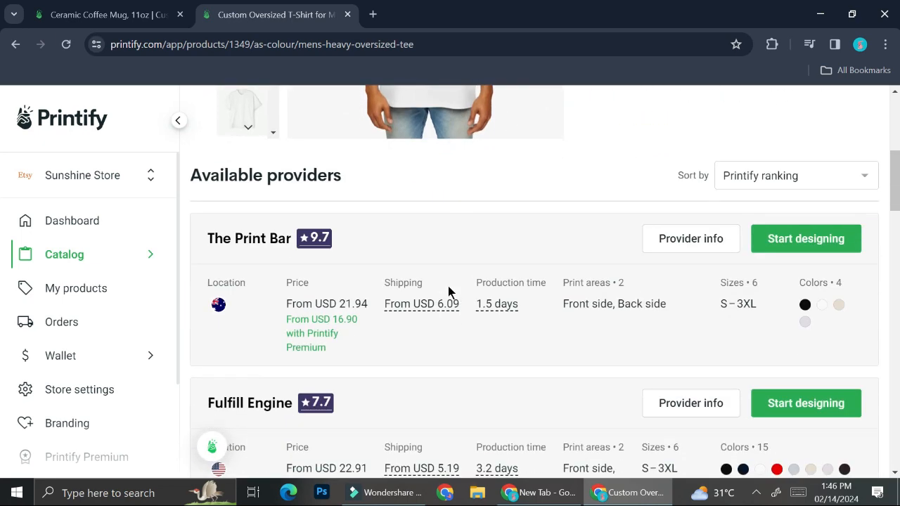
pyautogui.scroll(-2, 309, 227)
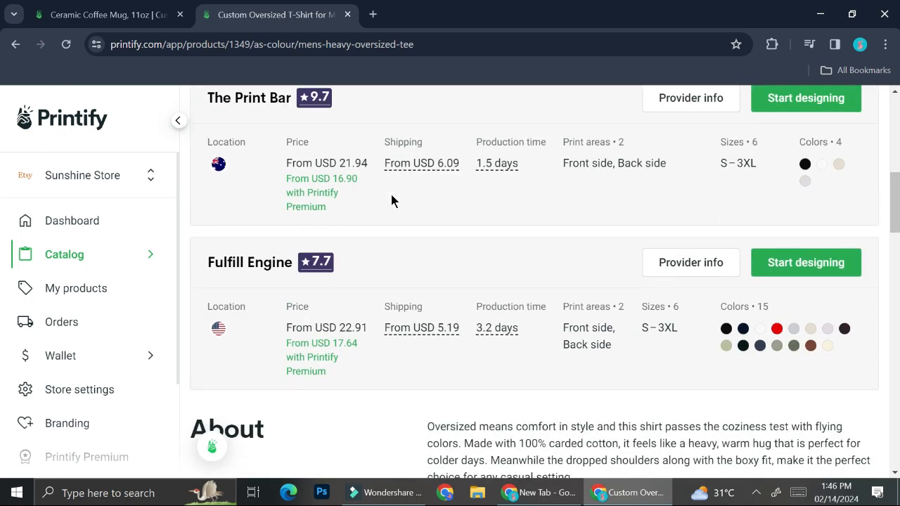
pyautogui.scroll(1, 461, 261)
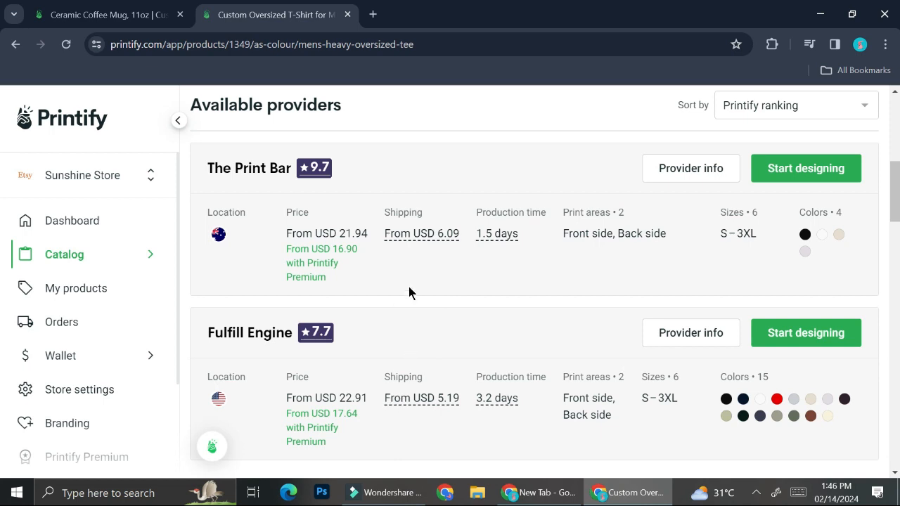
pyautogui.scroll(1, 408, 293)
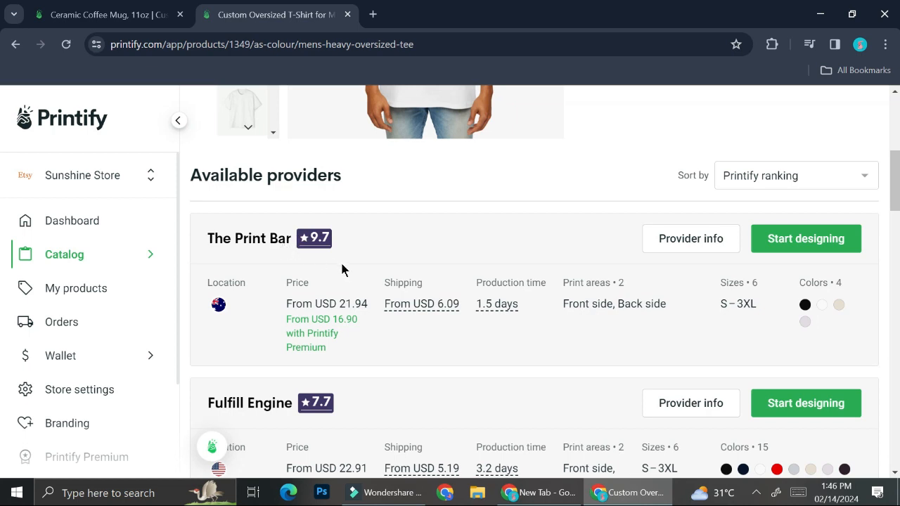
pyautogui.scroll(-1, 355, 281)
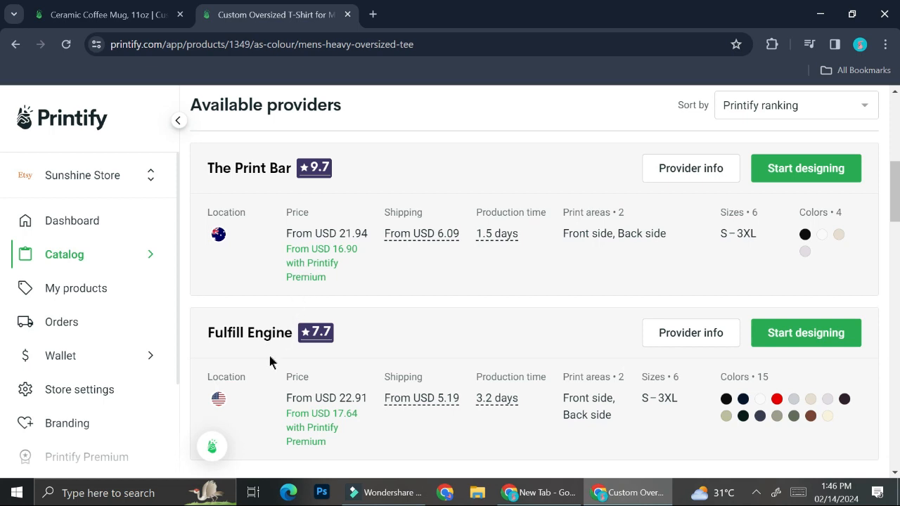
pyautogui.scroll(1, 469, 324)
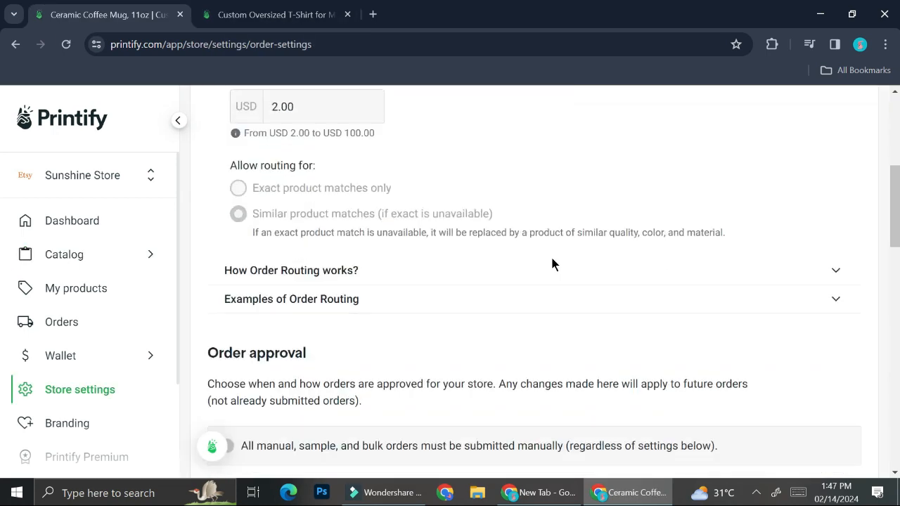
# Set the store's order approval to Automatically (Set time) at 05:00 PM in the order settings.
pyautogui.scroll(-1, 552, 260)
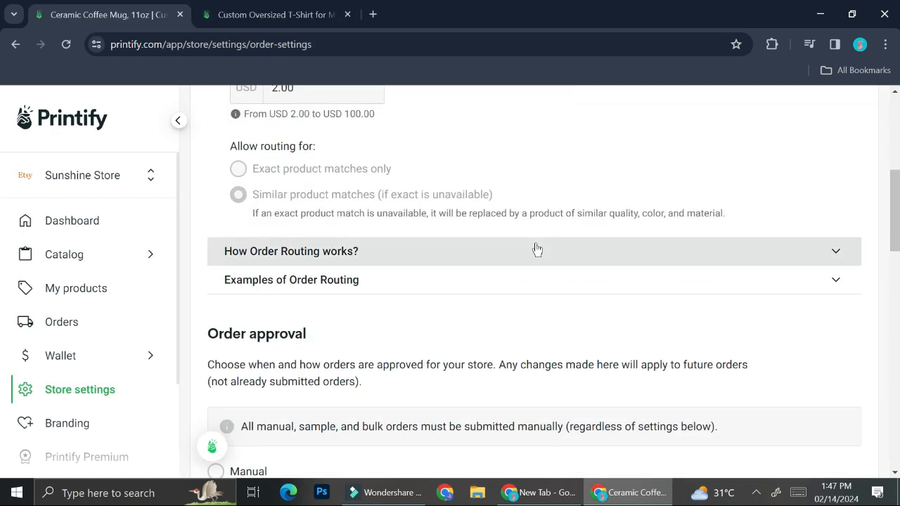
pyautogui.scroll(-3, 532, 252)
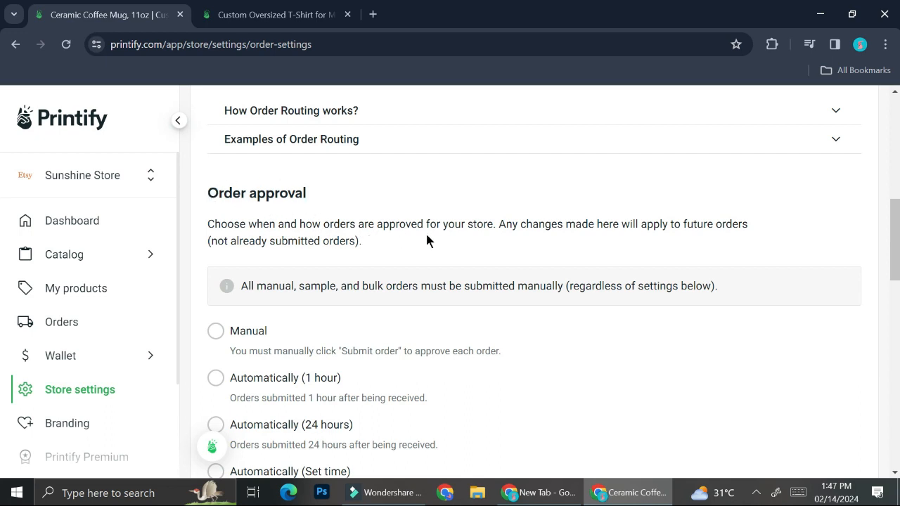
pyautogui.scroll(-1, 509, 222)
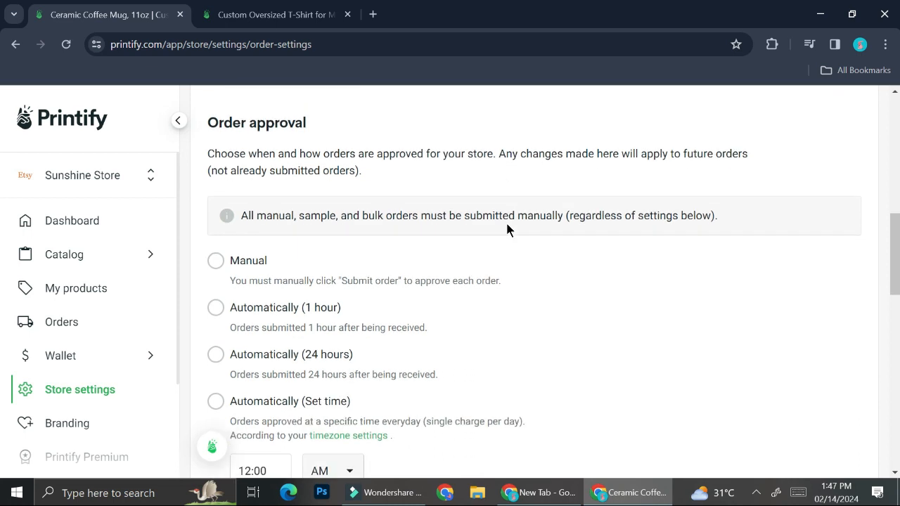
pyautogui.scroll(-1, 507, 228)
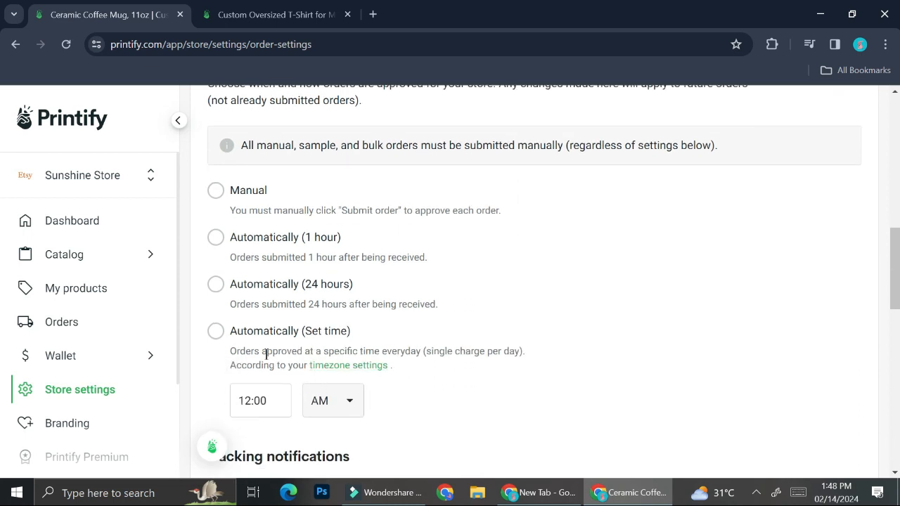
pyautogui.click(218, 331)
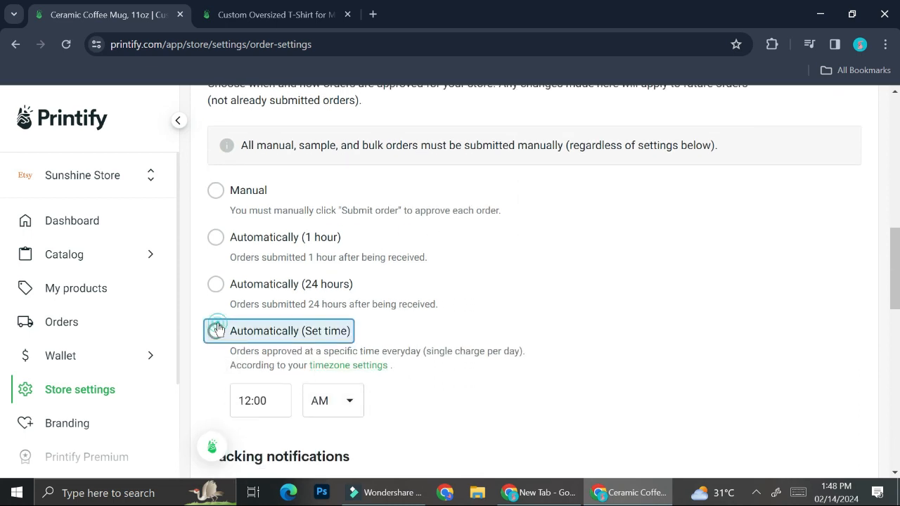
pyautogui.click(342, 411)
pyautogui.click(344, 336)
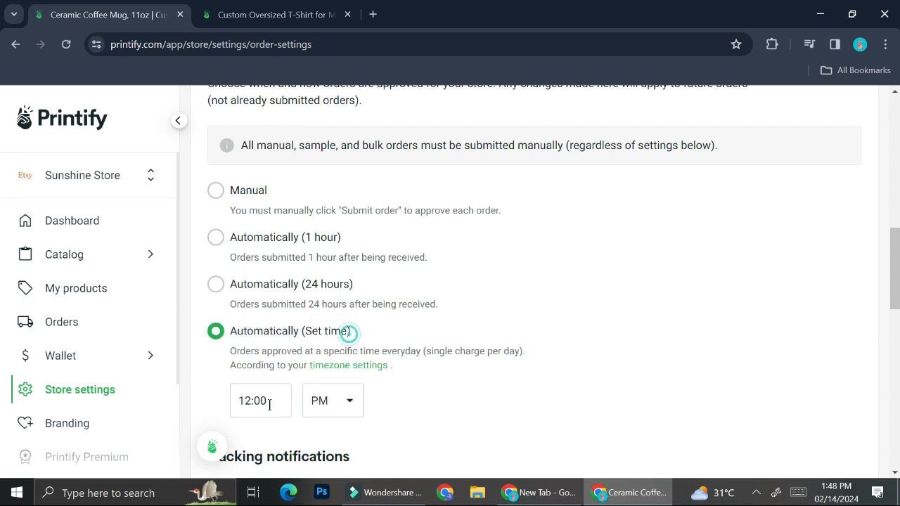
pyautogui.click(261, 397)
pyautogui.click(249, 400)
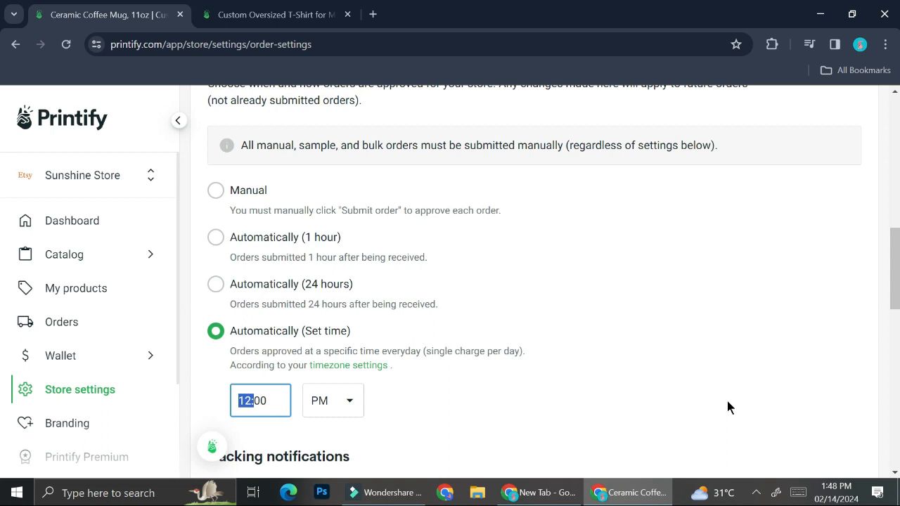
pyautogui.write('05')
pyautogui.click(640, 342)
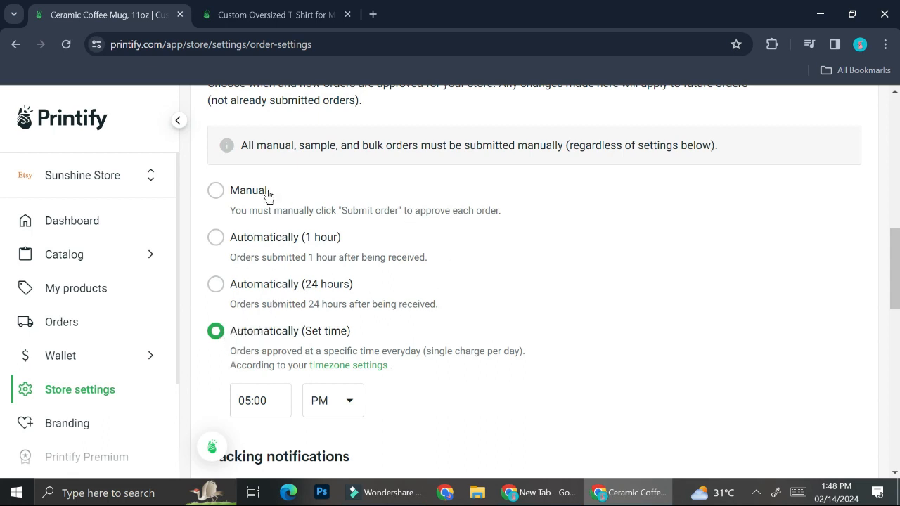
# Set delayed orders to Automatically send to production and save the store's order settings.
pyautogui.scroll(-6, 424, 233)
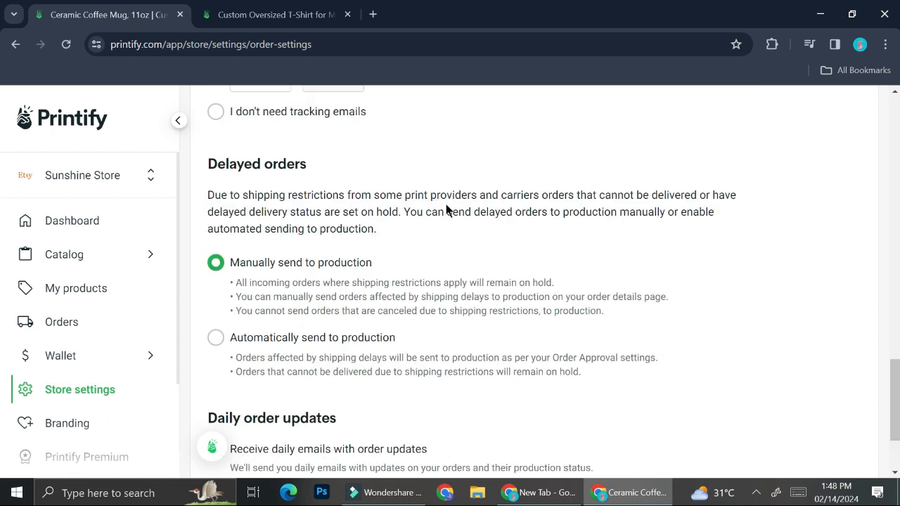
pyautogui.click(217, 338)
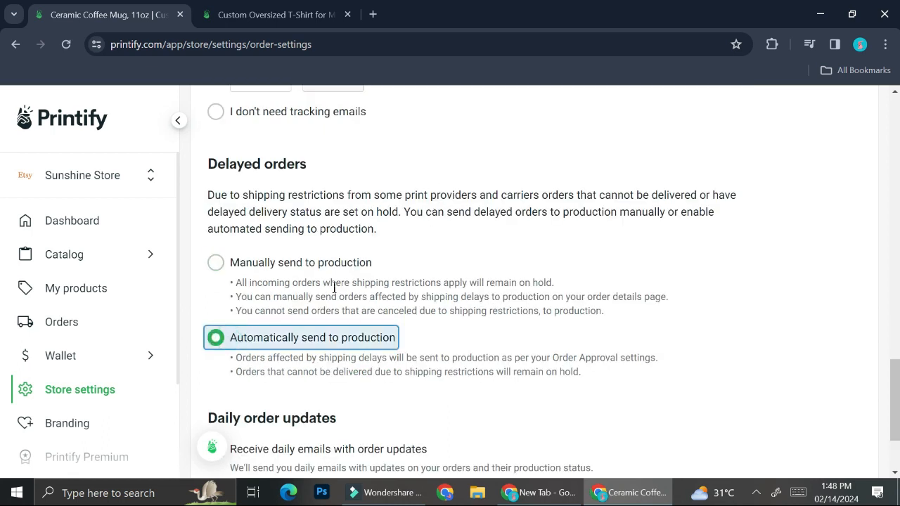
pyautogui.scroll(-3, 376, 272)
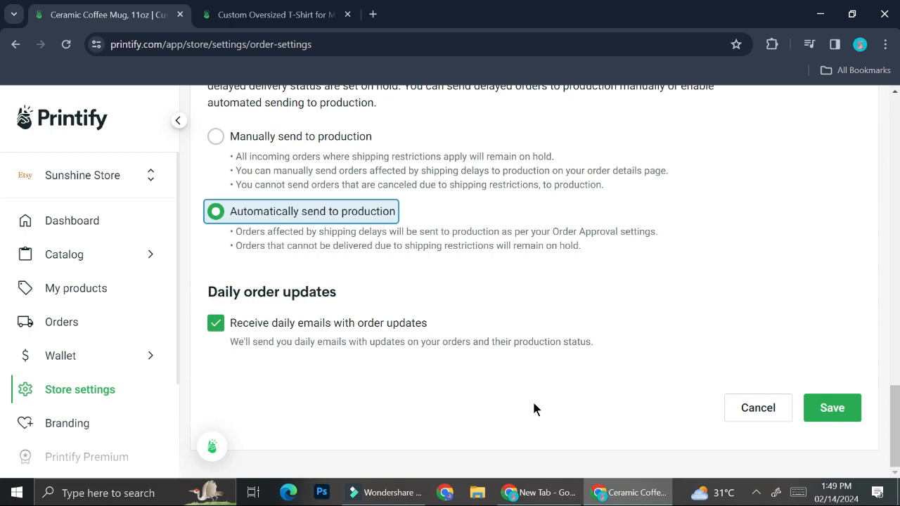
pyautogui.click(833, 411)
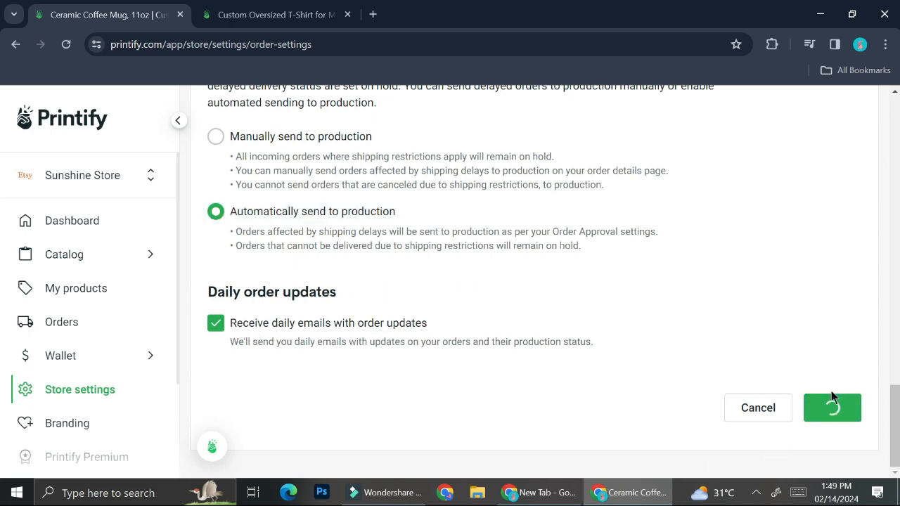
# Return to the store name settings and check the list of connected stores without switching stores.
pyautogui.scroll(6, 639, 261)
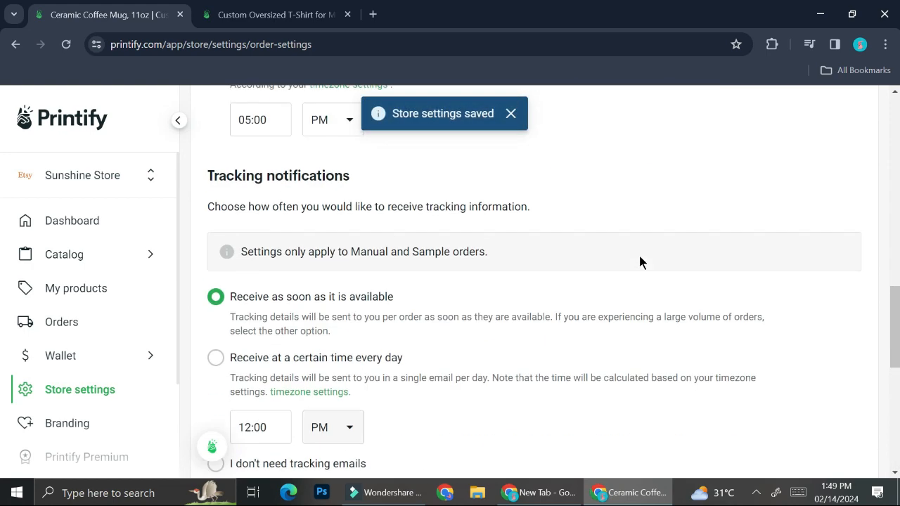
pyautogui.scroll(10, 639, 262)
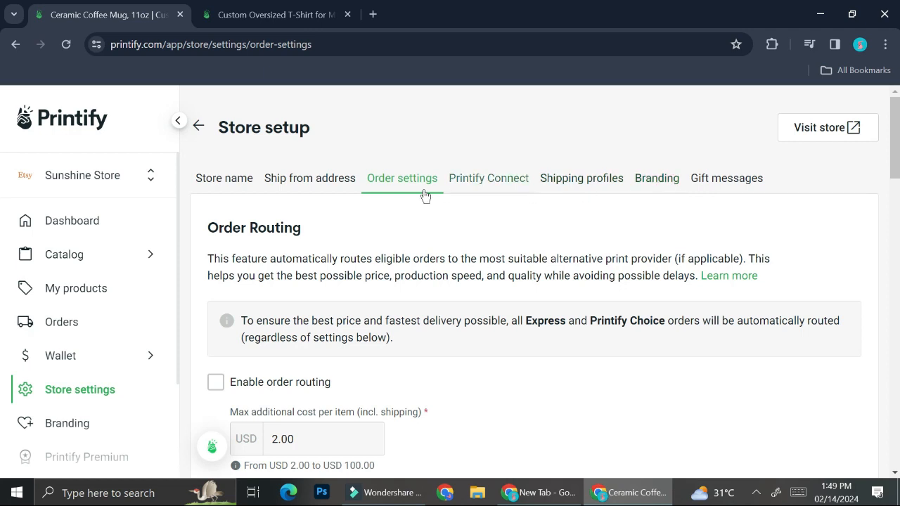
pyautogui.click(223, 178)
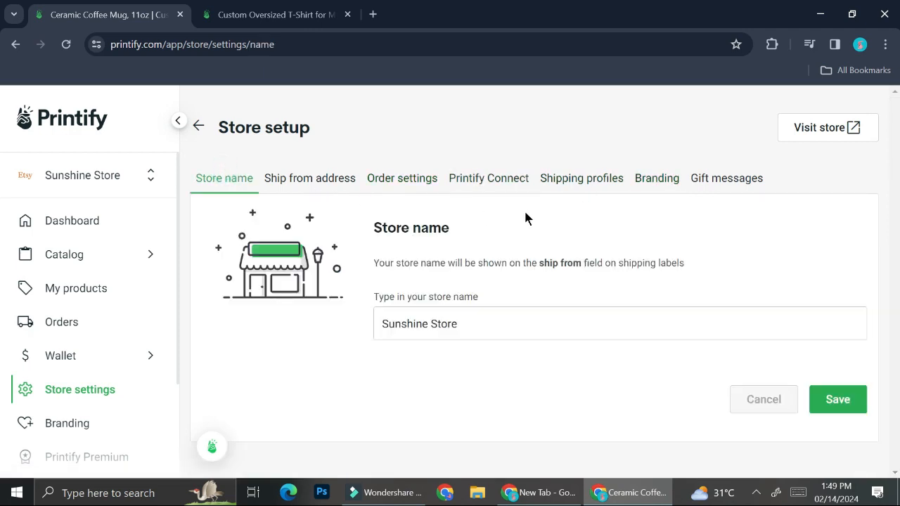
pyautogui.click(99, 176)
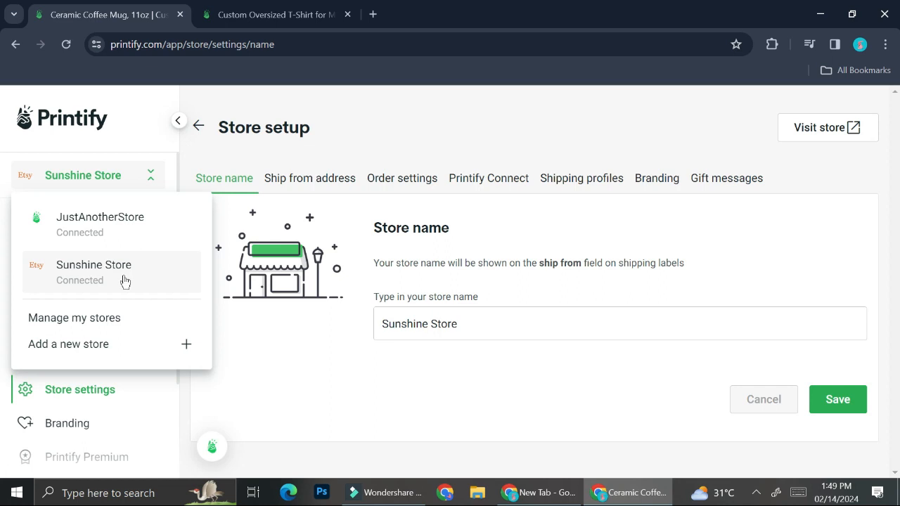
pyautogui.click(332, 145)
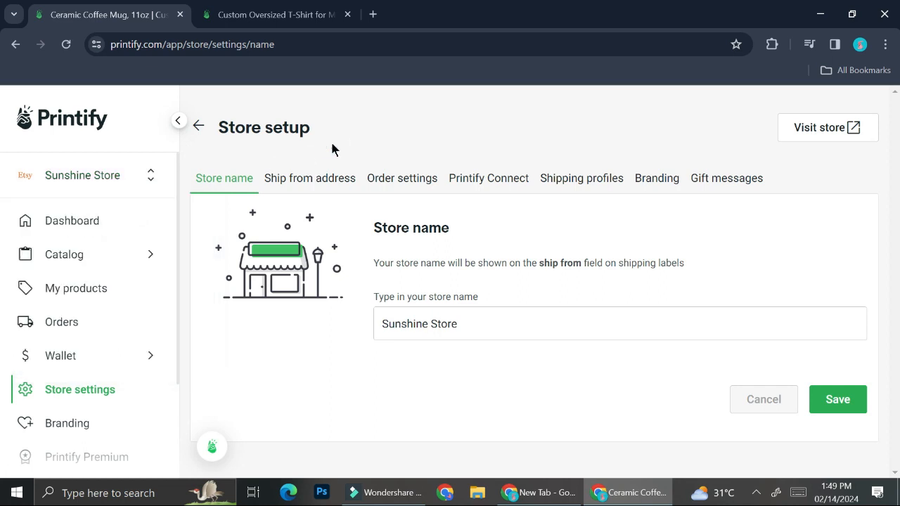